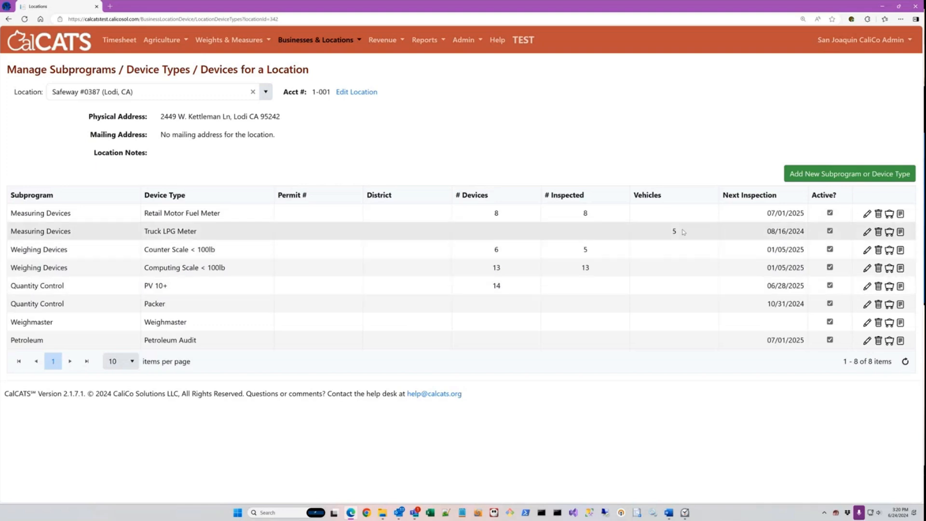
Open the County Preferences page from the county configuration.
left_click(471, 43)
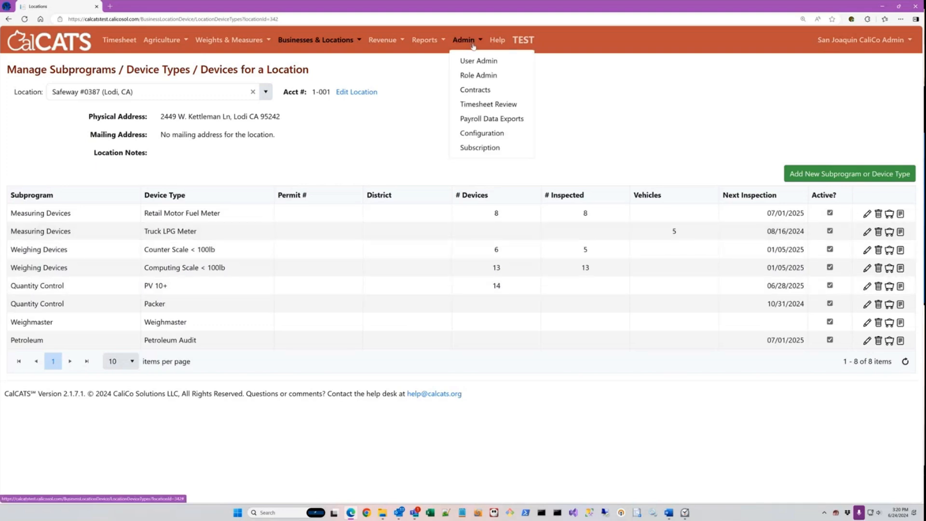
left_click(500, 135)
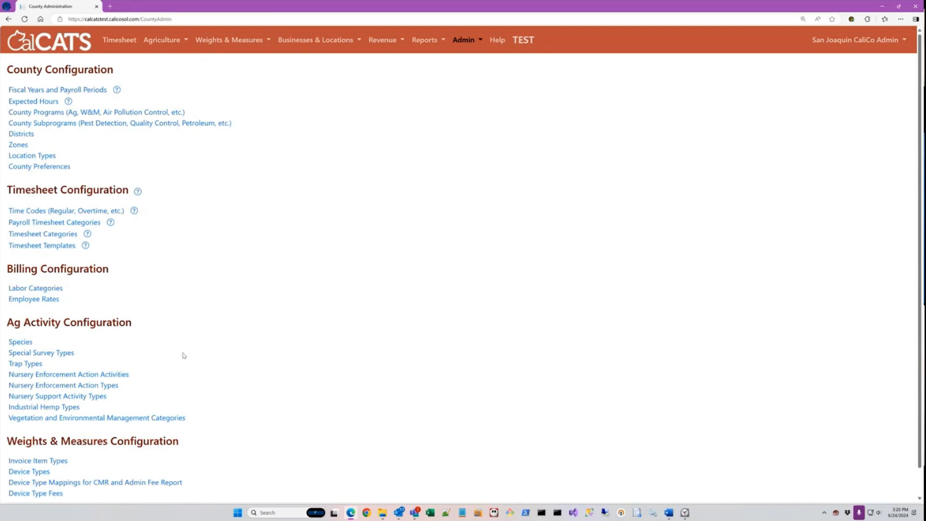
scroll(183, 355, "down", 1)
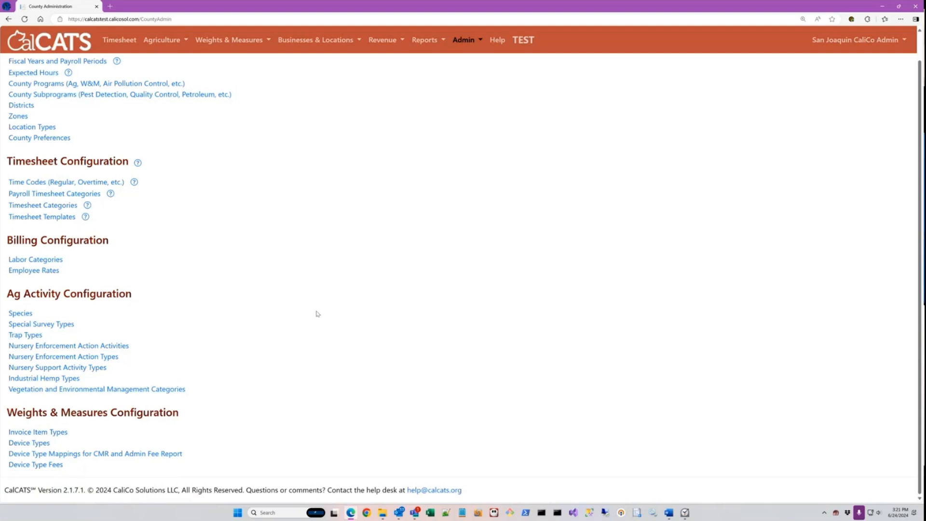
left_click(66, 139)
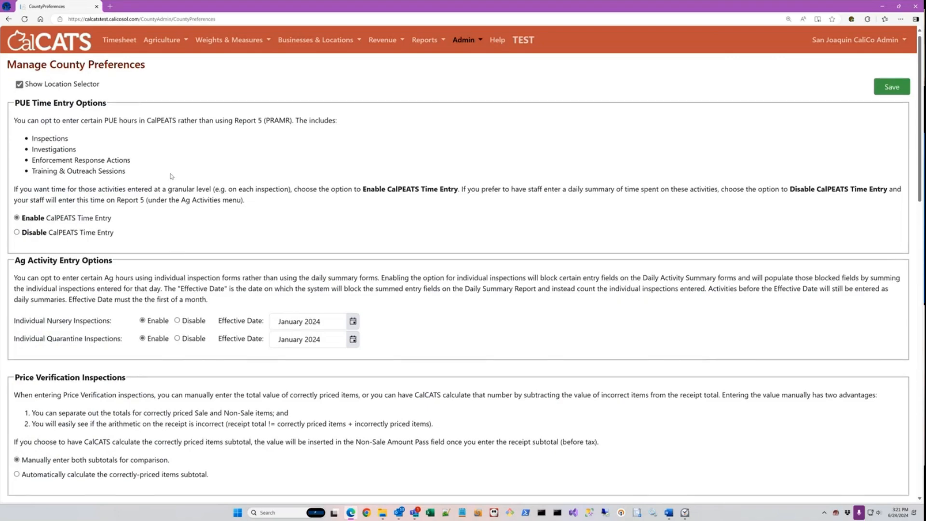
Set the first invoice due date for batch invoices to a fixed date of 01/31.
scroll(172, 179, "down", 6)
scroll(173, 184, "down", 4)
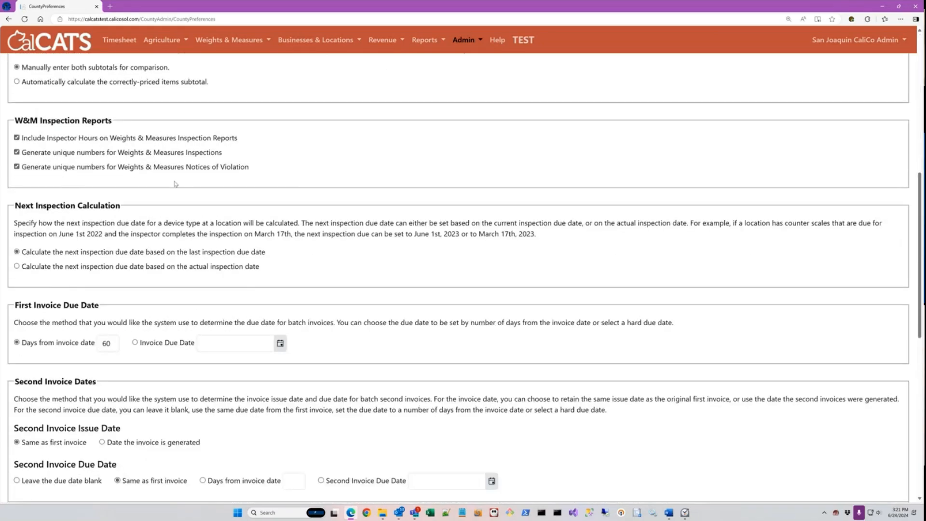
scroll(164, 186, "down", 2)
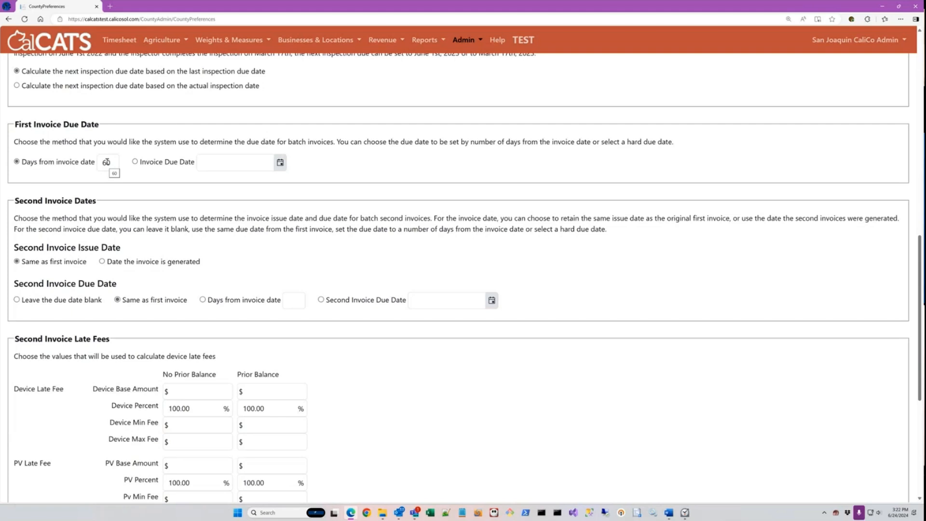
left_click(145, 164)
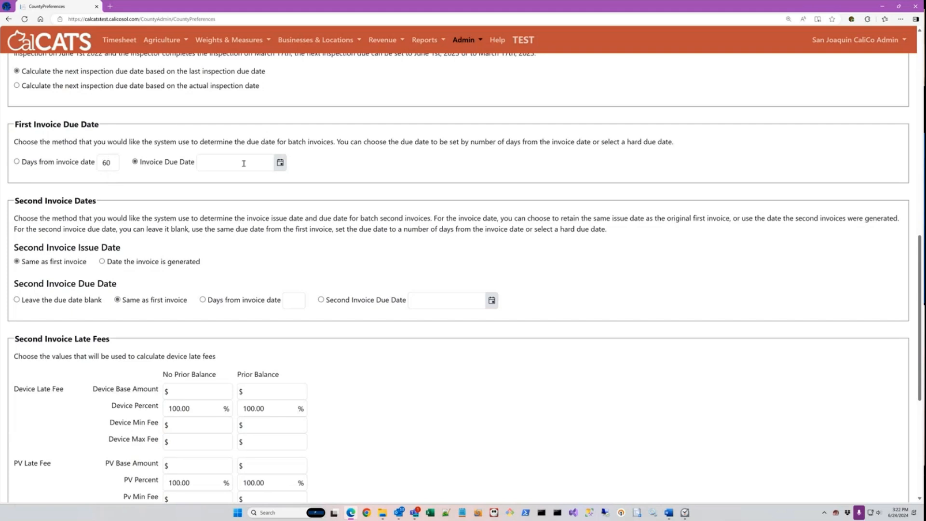
left_click(280, 164)
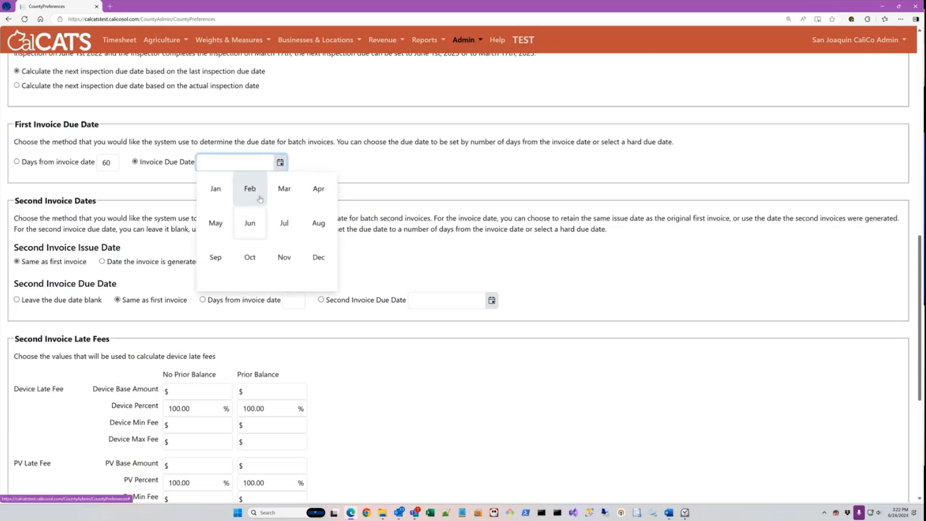
left_click(216, 189)
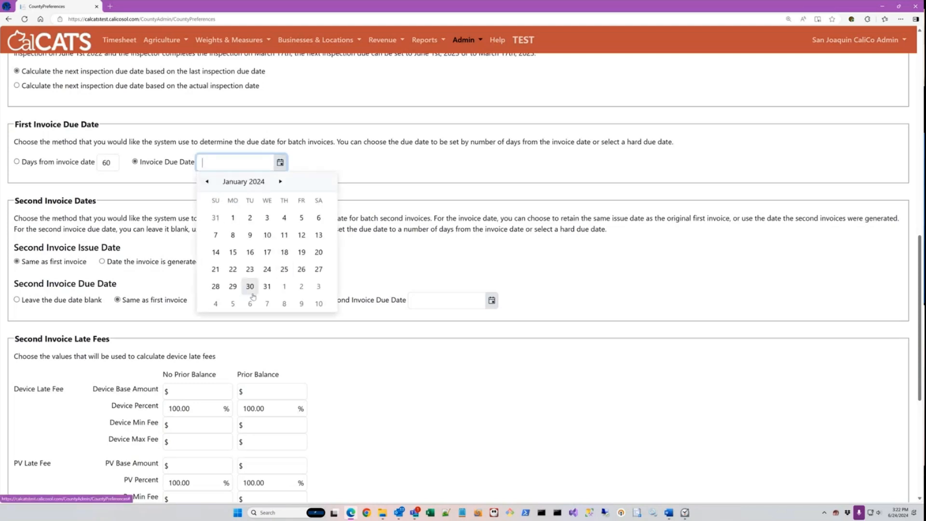
left_click(267, 286)
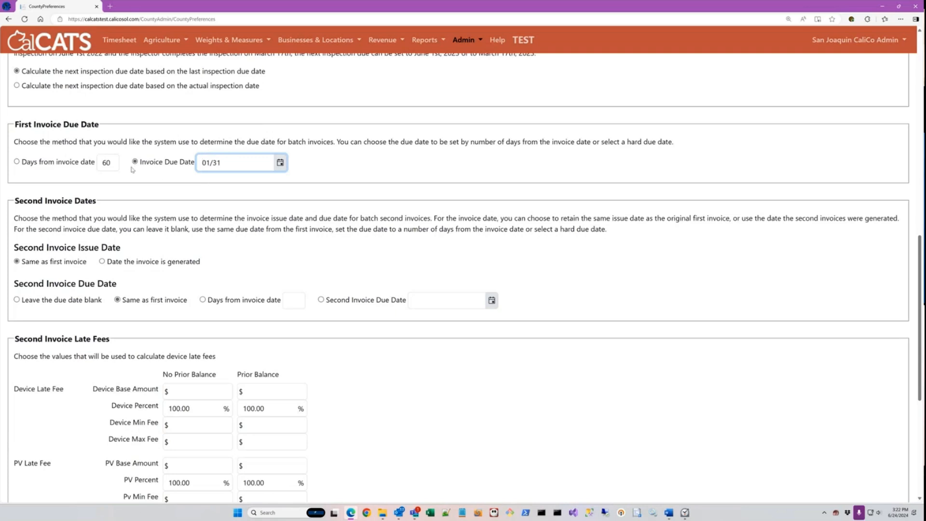
Set the second invoice due date to a fixed date of 06/01.
scroll(132, 170, "down", 1)
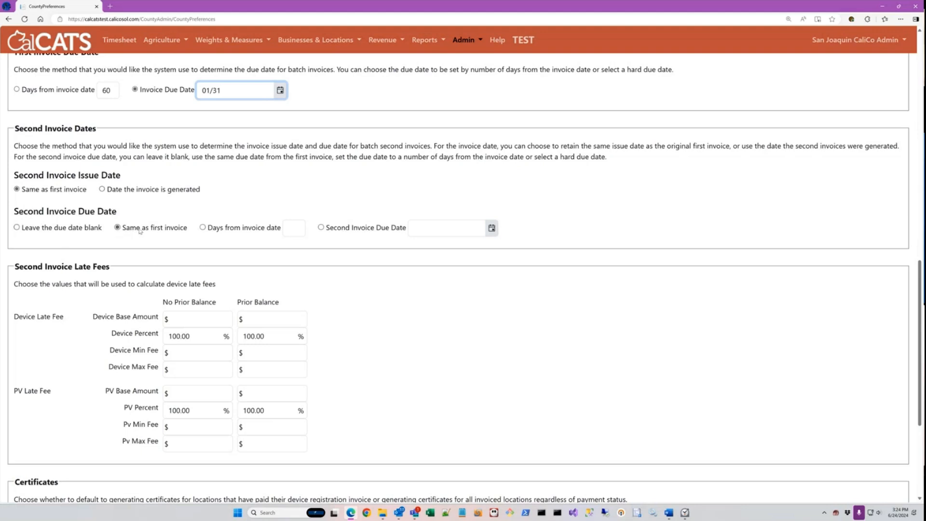
left_click(227, 228)
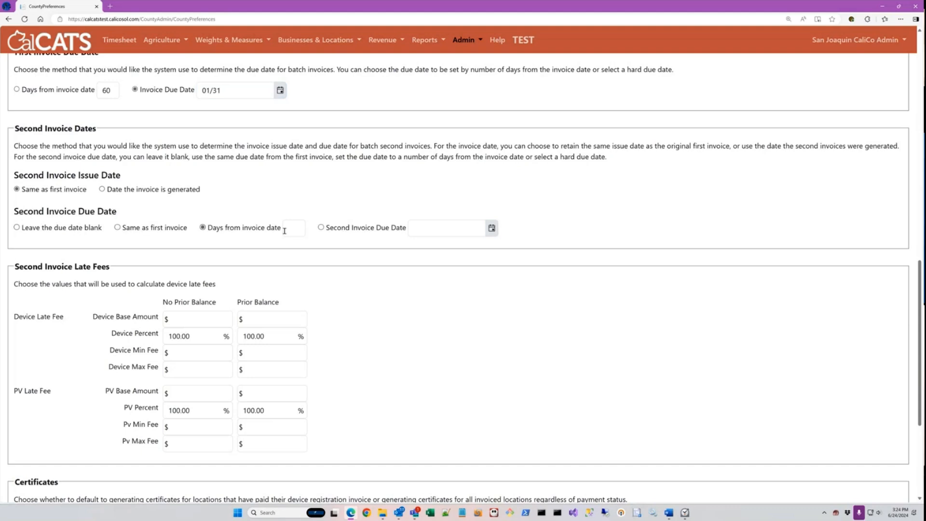
left_click(390, 229)
left_click(492, 228)
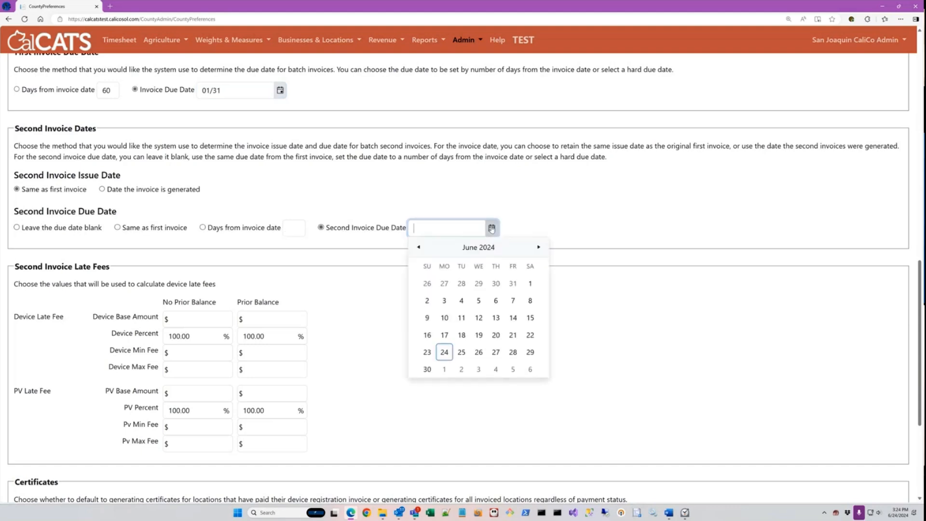
scroll(497, 321, "down", 2)
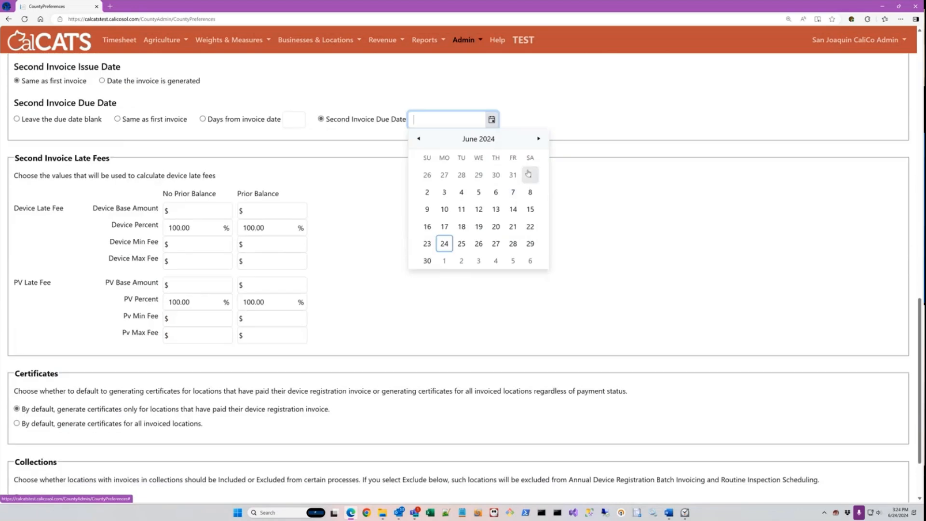
left_click(530, 175)
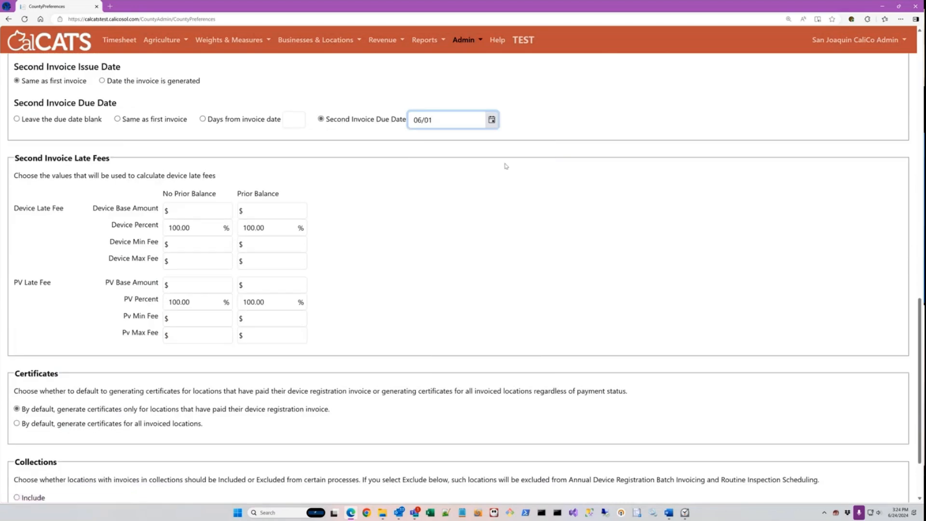
scroll(524, 173, "up", 2)
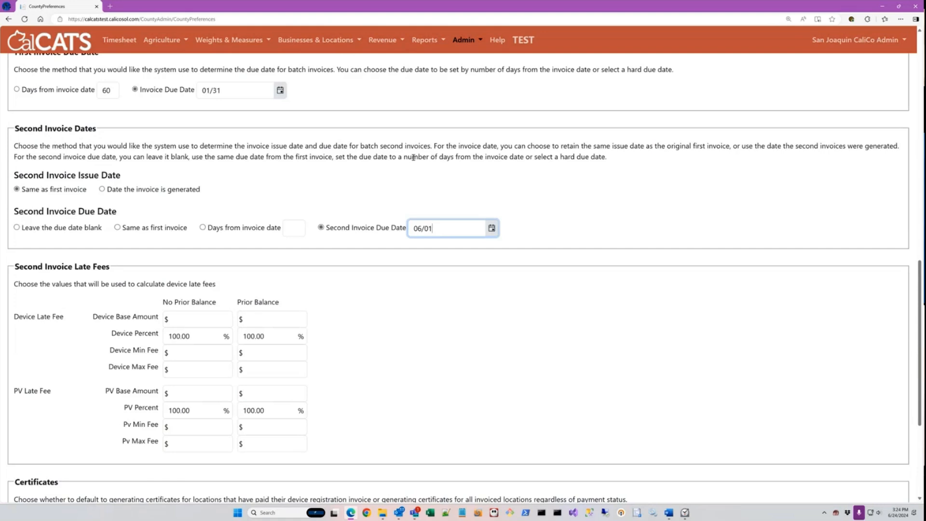
Examine the base amount, percent, minimum and maximum settings for device late fees with no prior balance.
scroll(289, 188, "down", 2)
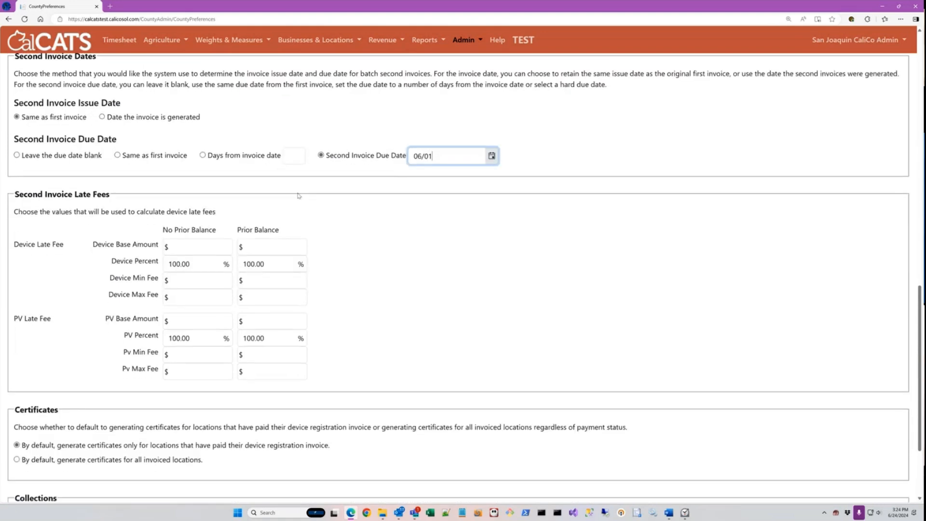
scroll(321, 215, "down", 1)
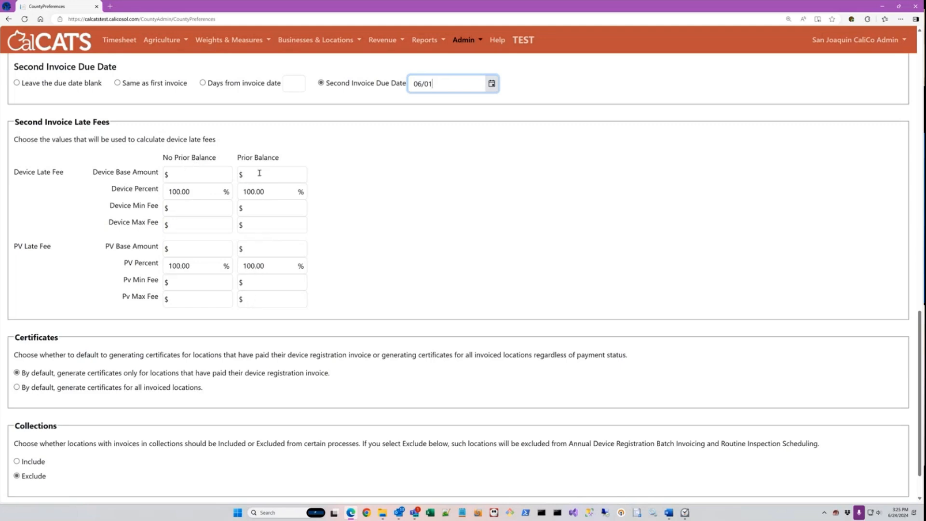
left_click(191, 175)
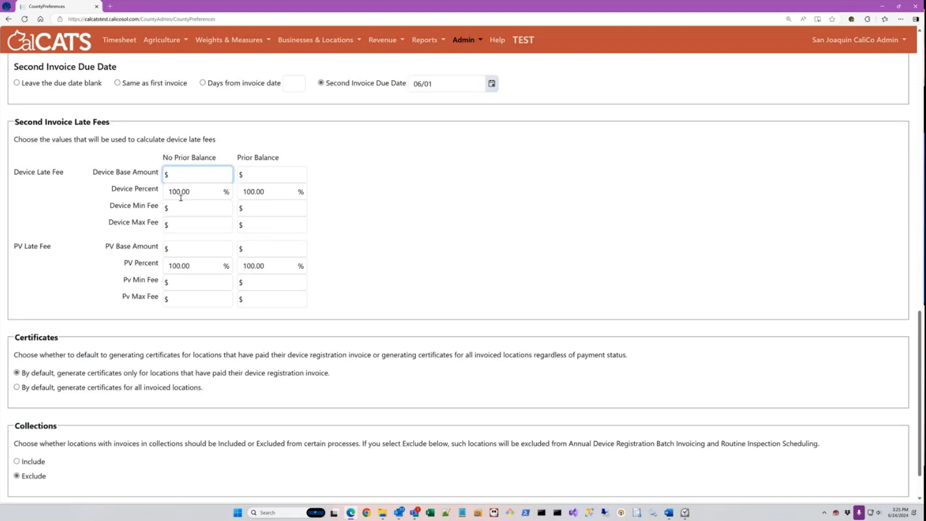
left_click(184, 192)
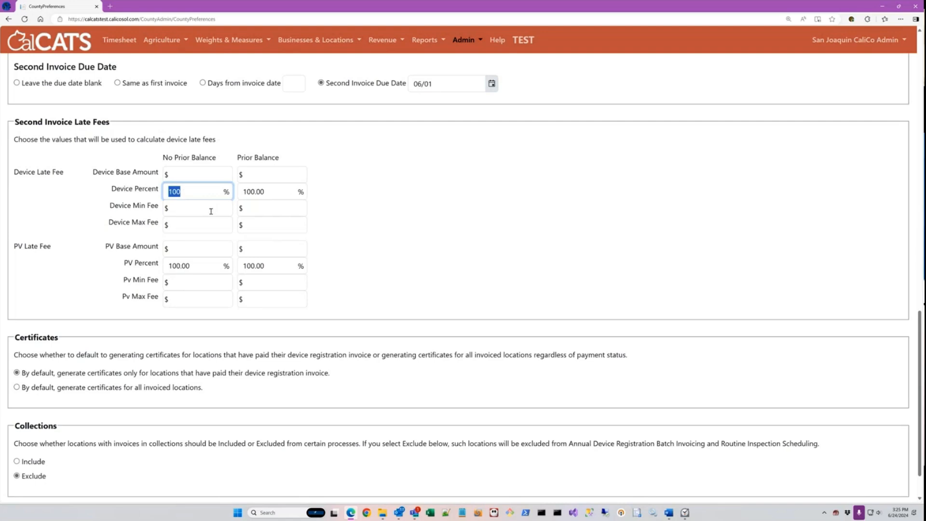
left_click(192, 212)
left_click(192, 228)
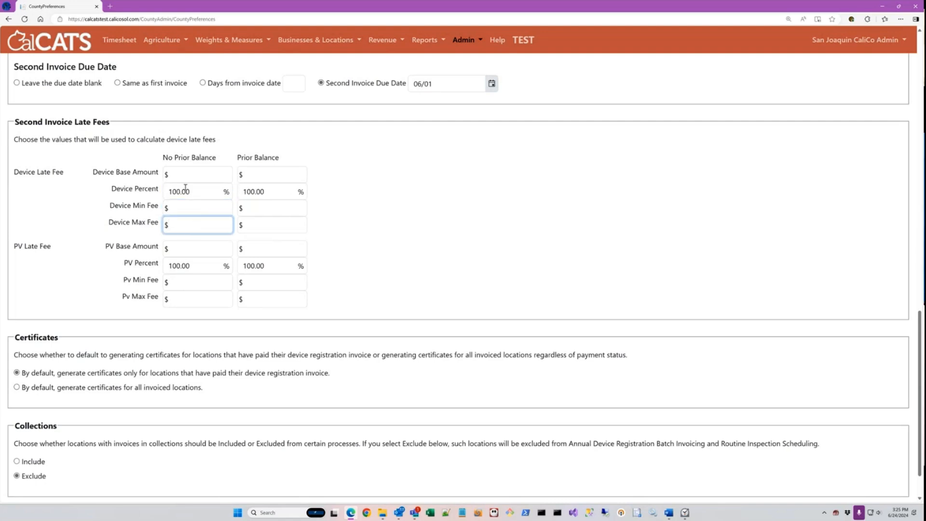
left_click(198, 191)
Set the device late fee with no prior balance to a $50 base amount and 0 percent.
left_click(192, 174)
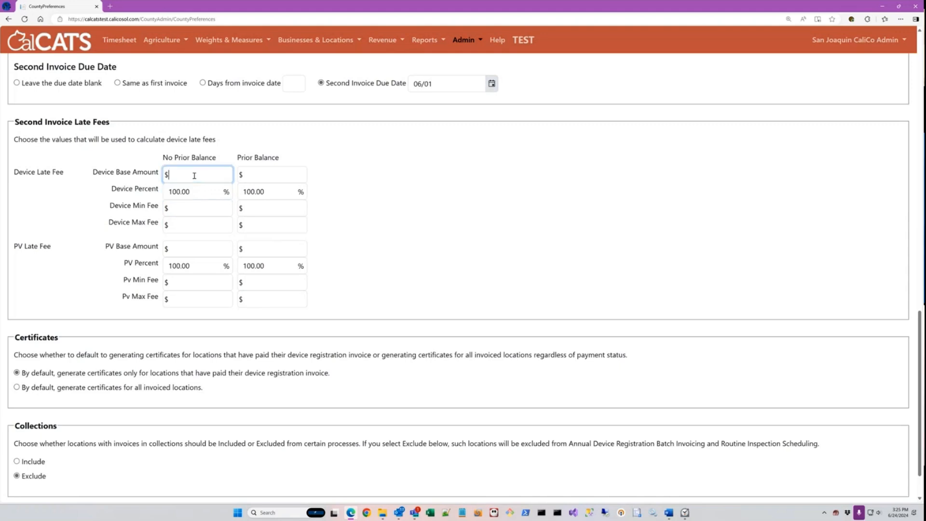
type("50")
key("Tab")
key("Tab")
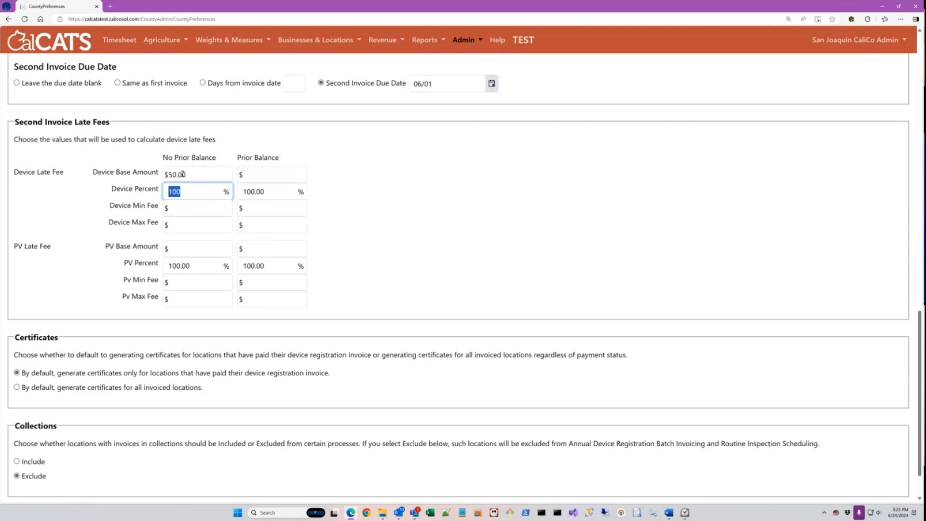
type("0")
left_click(187, 208)
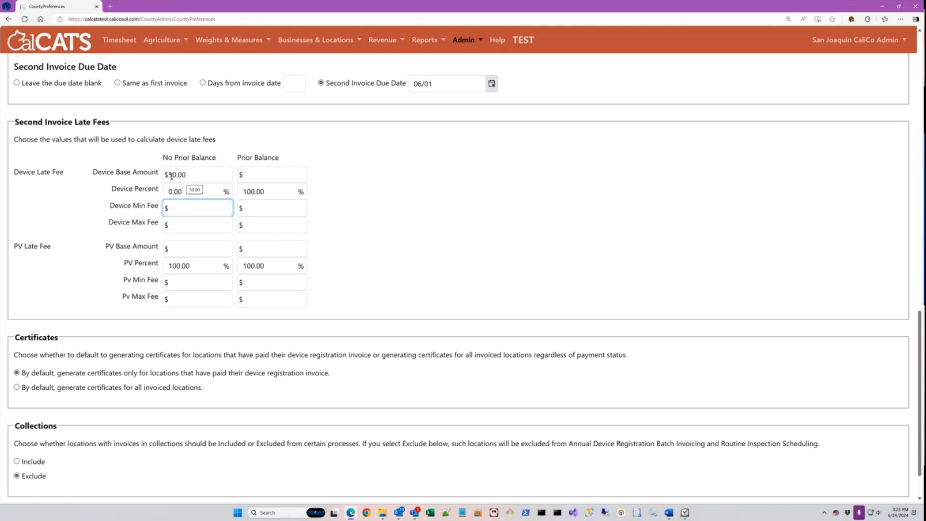
Set the device late fee percent with no prior balance to 50.
left_click(194, 175)
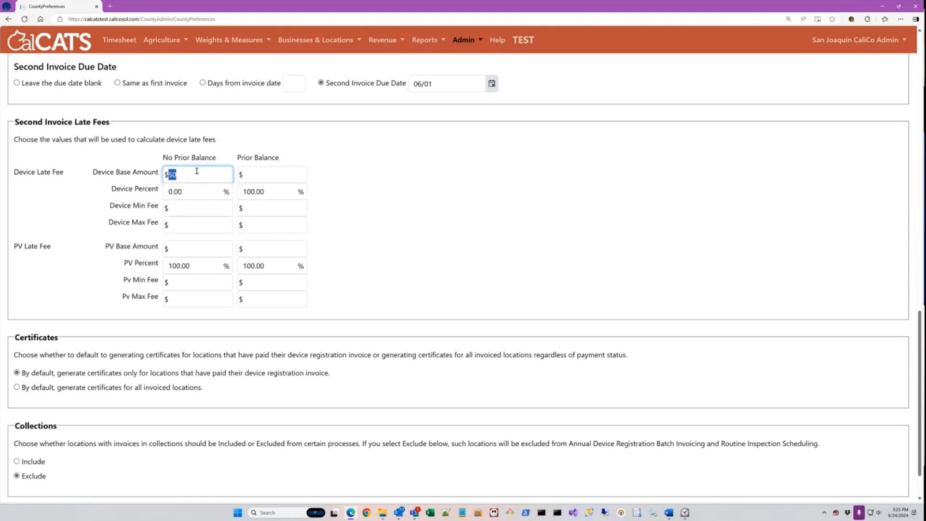
left_click(195, 191)
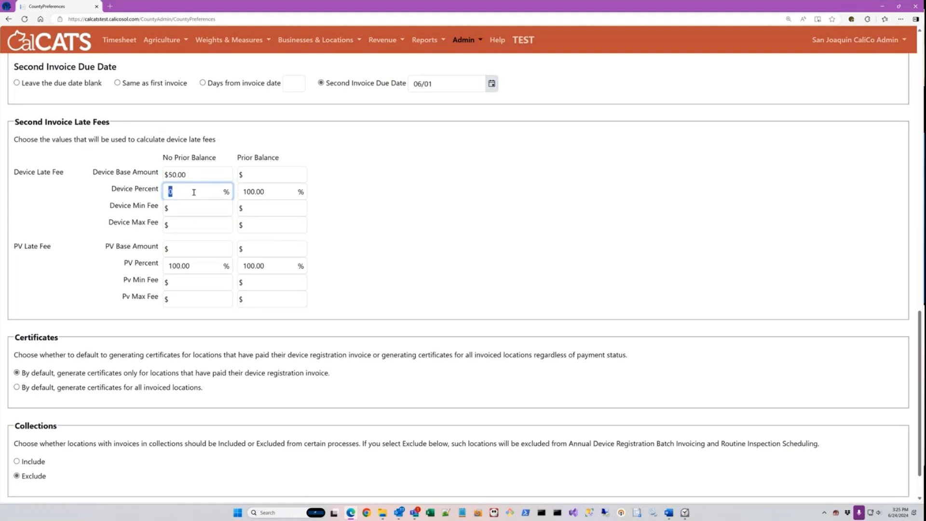
key("BackSpace")
type("50")
key("Tab")
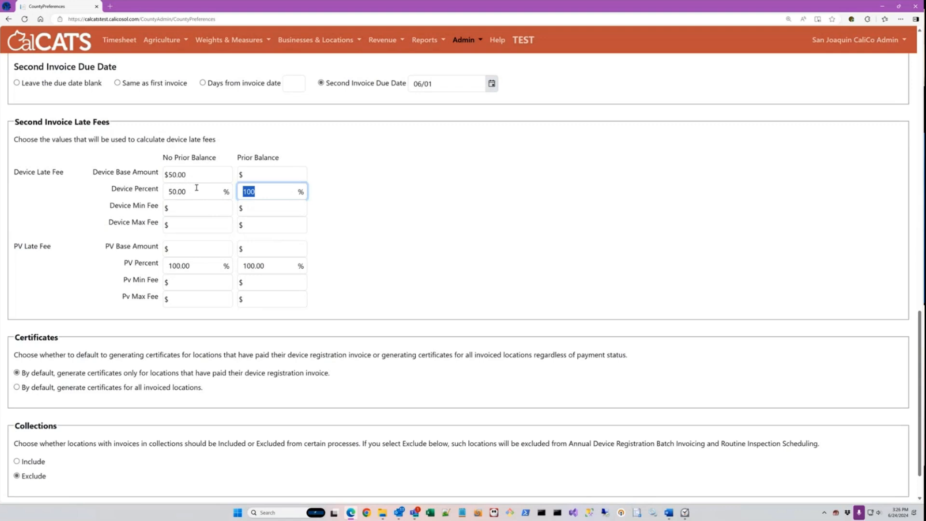
Set the no-prior-balance device late fee percent to 100 and clear its base amount.
left_click(196, 187)
type("100")
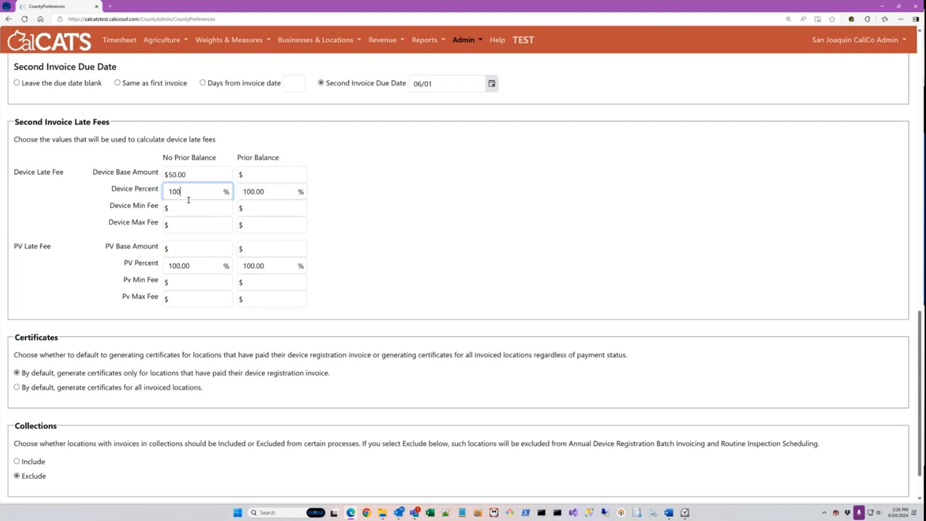
left_click(193, 178)
key("BackSpace")
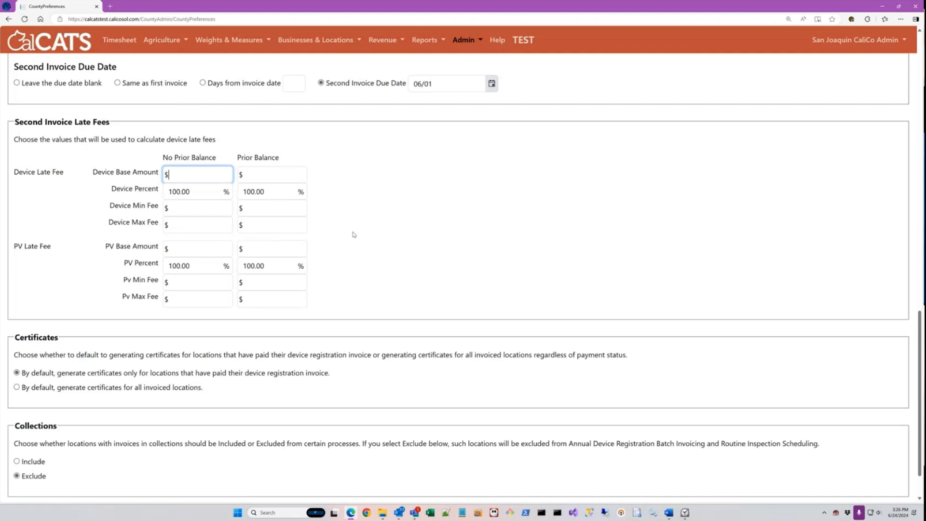
Review the Certificates and Collections options at the end of the county preferences.
scroll(355, 237, "down", 1)
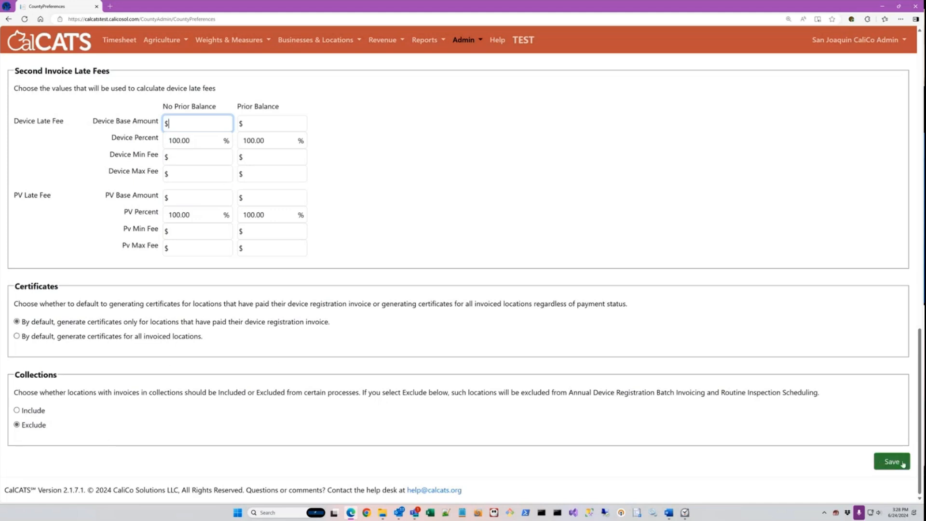
scroll(872, 348, "up", 16)
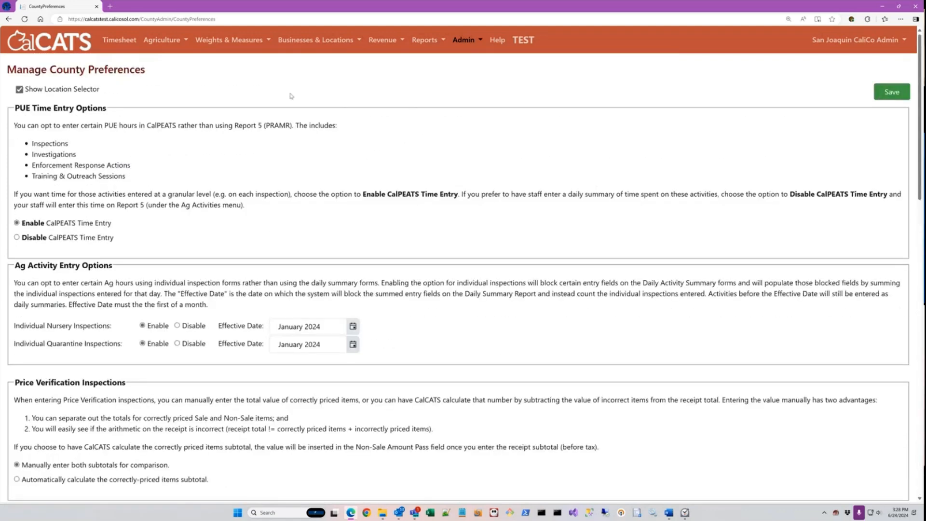
left_click(82, 50)
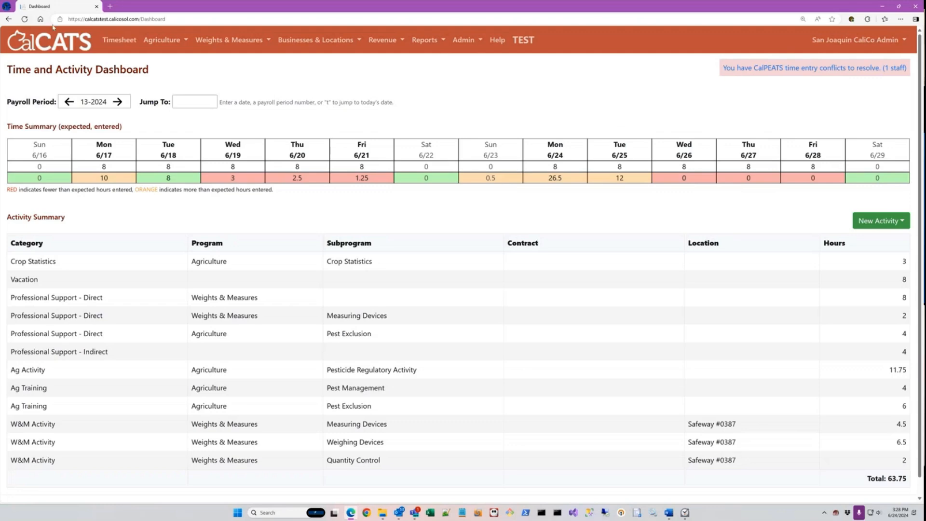
left_click(9, 20)
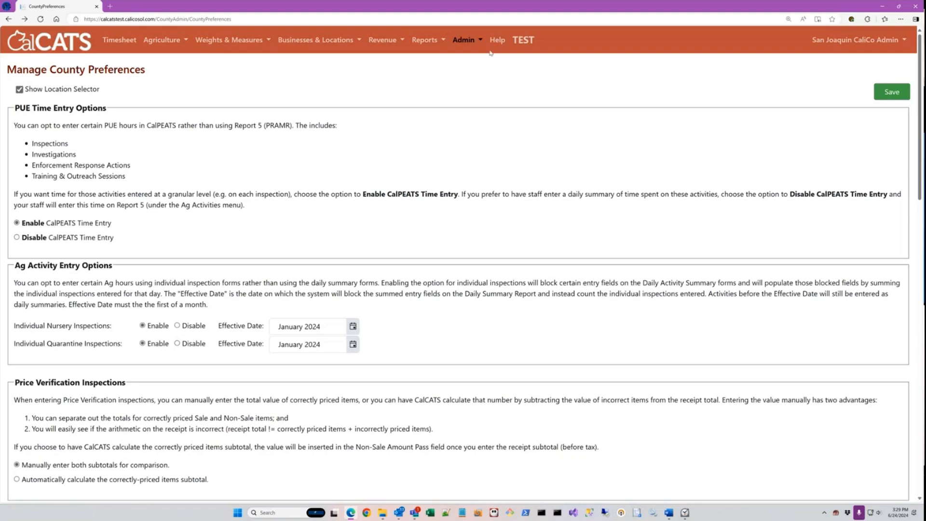
Open the Device Types settings in the Weights & Measures section of the county configuration.
left_click(473, 42)
left_click(479, 131)
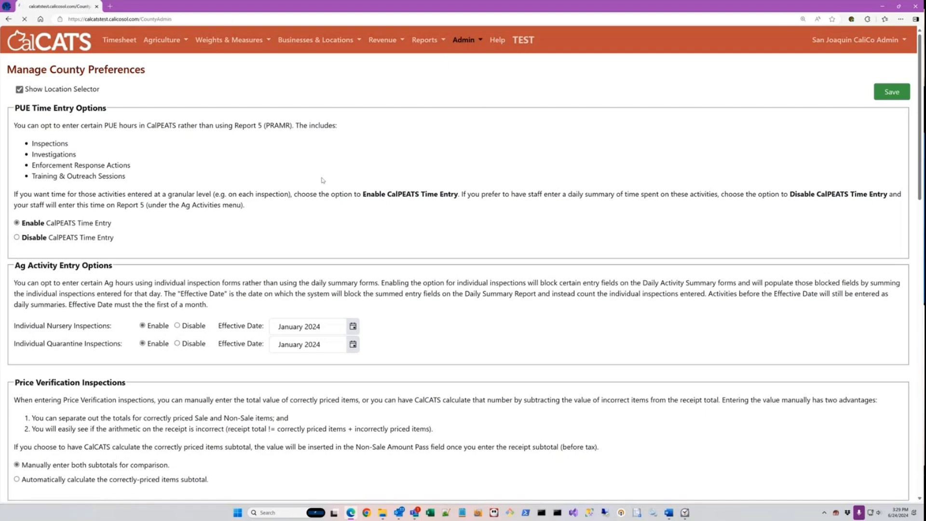
scroll(311, 220, "down", 1)
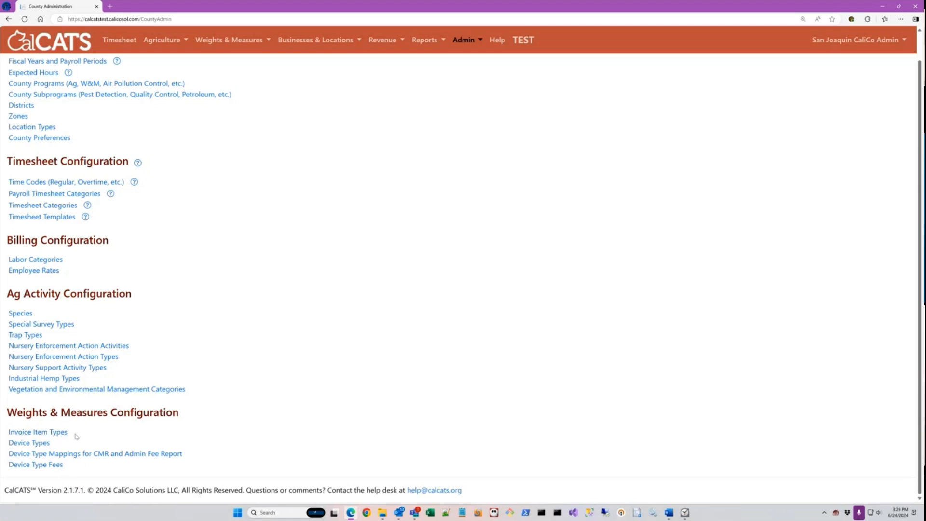
left_click(43, 442)
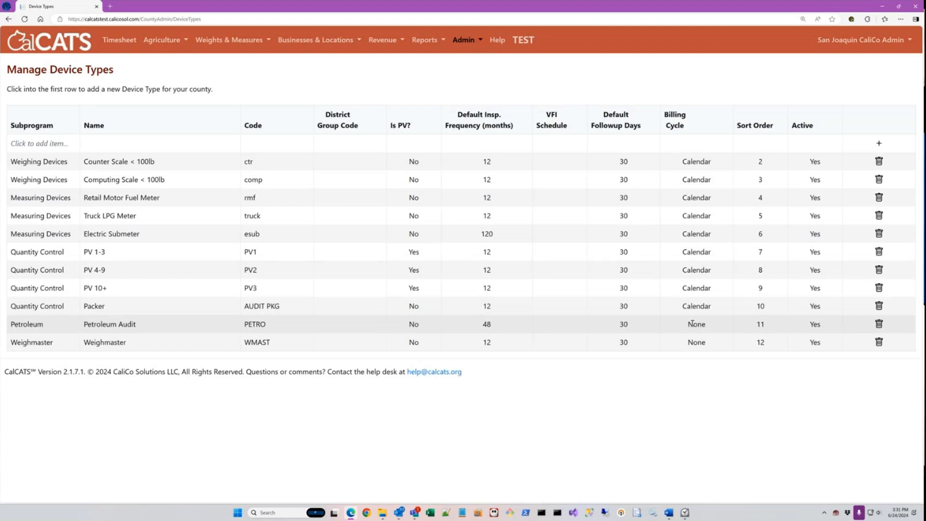
Set the billing cycle of the PV 10+ device type to Fiscal and save the row.
left_click(705, 295)
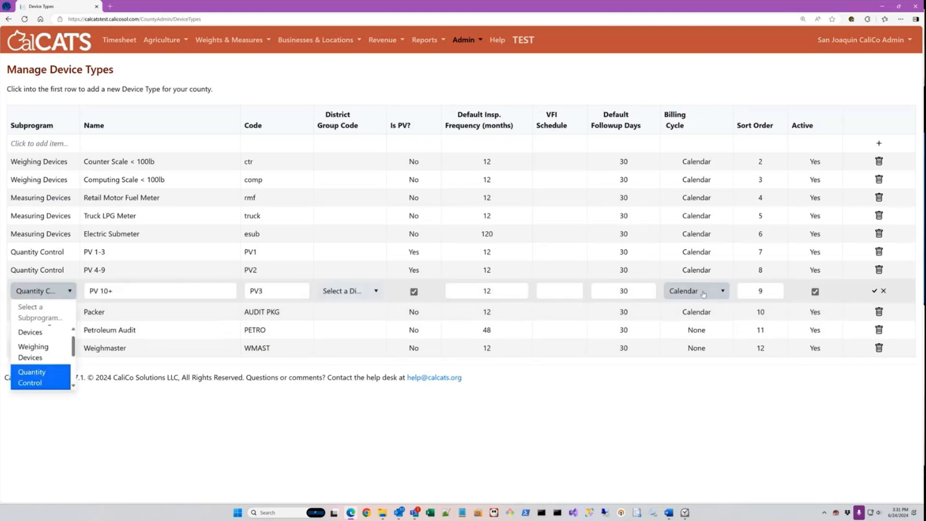
left_click(702, 291)
left_click(691, 332)
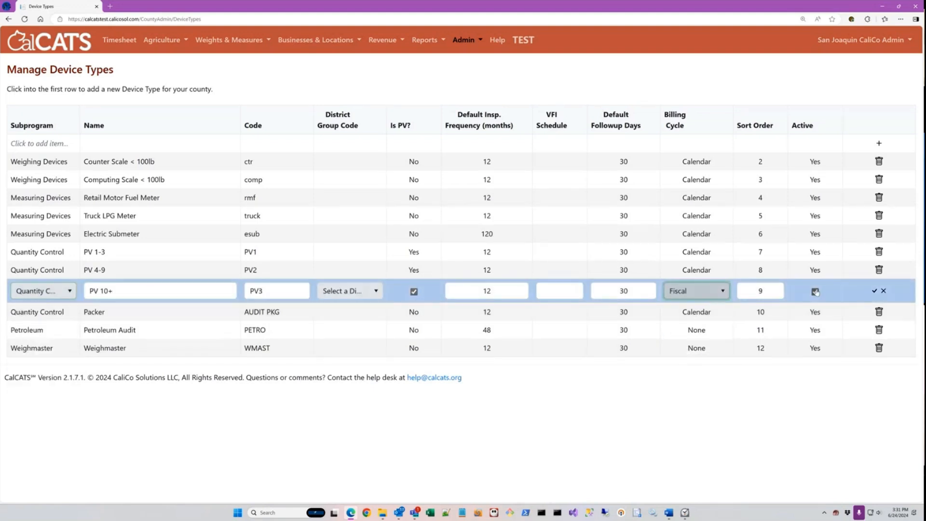
left_click(874, 290)
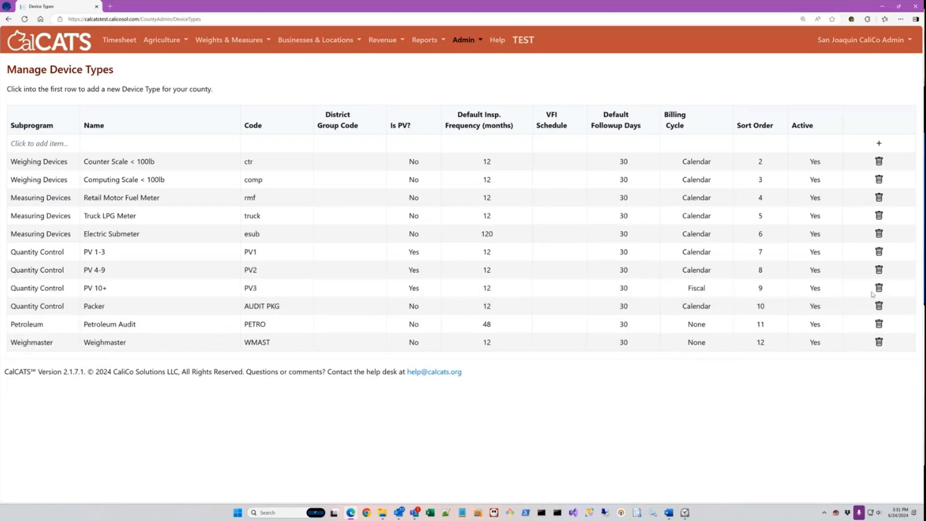
Set the billing cycle of the Packer device type to None and save the row.
left_click(698, 307)
left_click(697, 308)
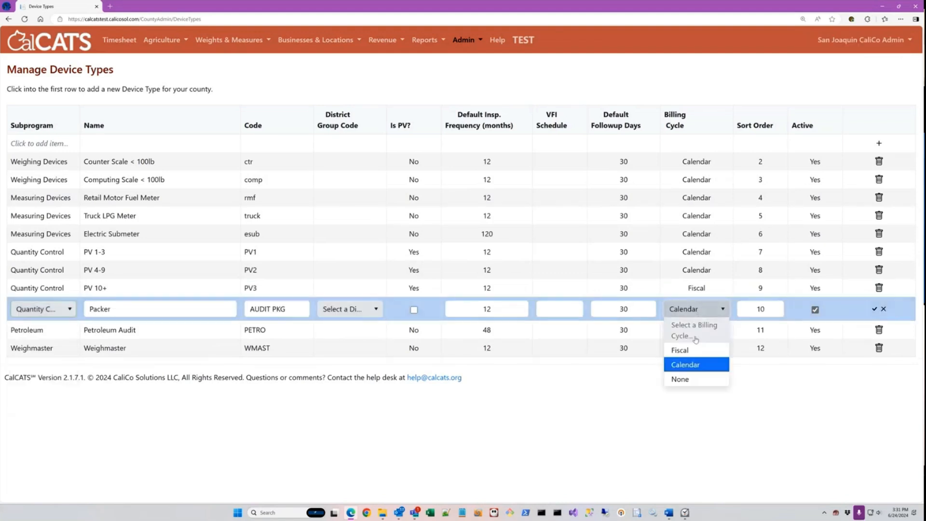
left_click(681, 379)
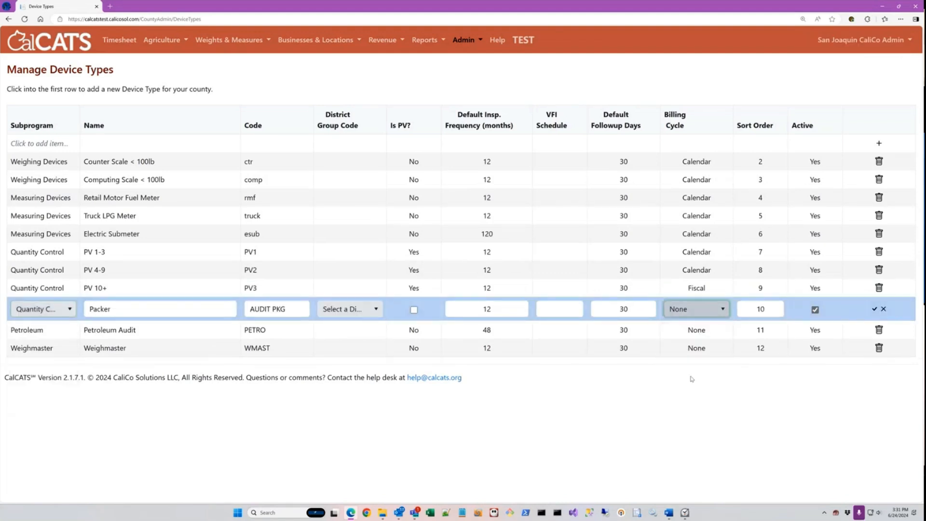
left_click(874, 309)
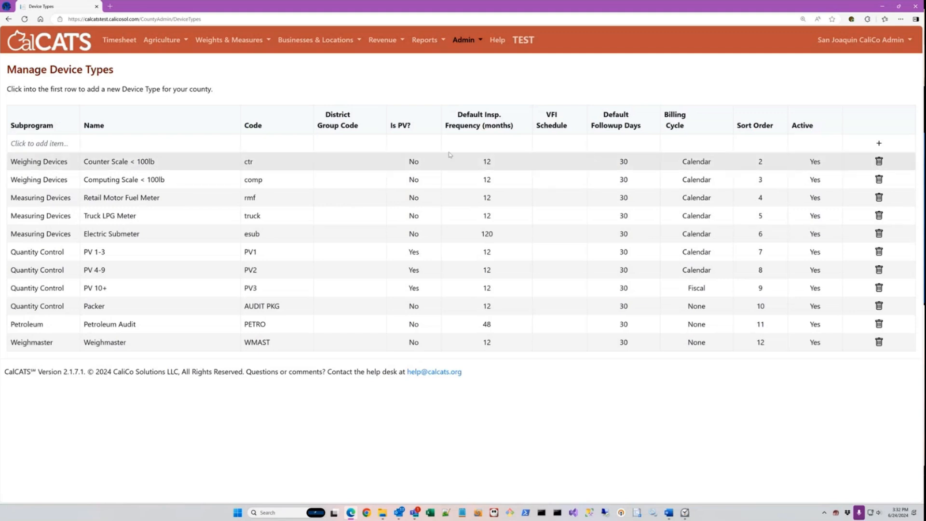
Open the Device Type Fees settings in the Weights & Measures section of the county configuration.
left_click(471, 44)
left_click(482, 133)
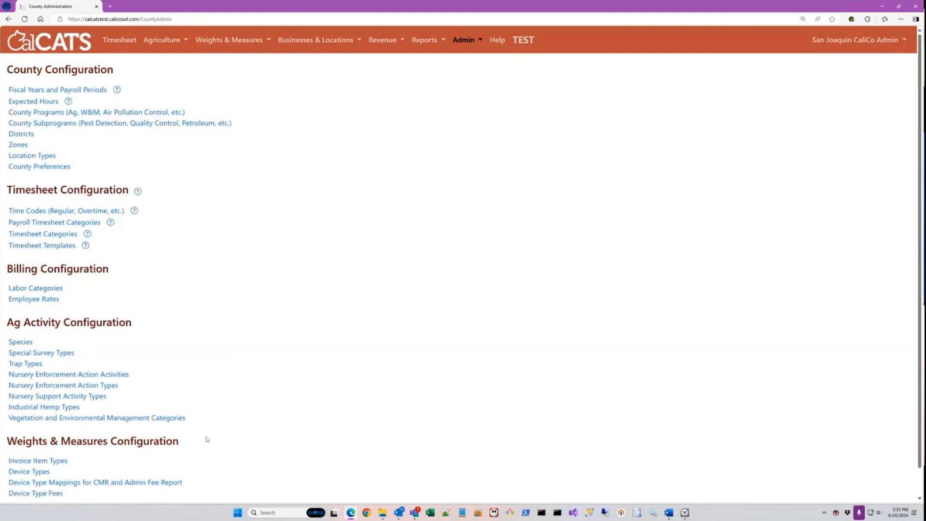
scroll(82, 487, "down", 1)
left_click(48, 466)
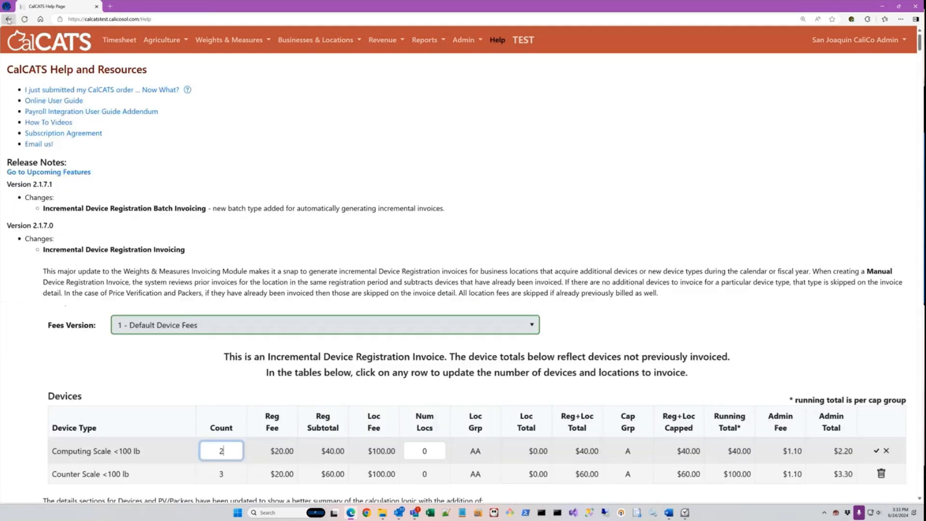
Read the fee formulae on the user guide's W&M Device Registration Calculations page in a separate tab and return to the device type fees.
left_click(9, 19)
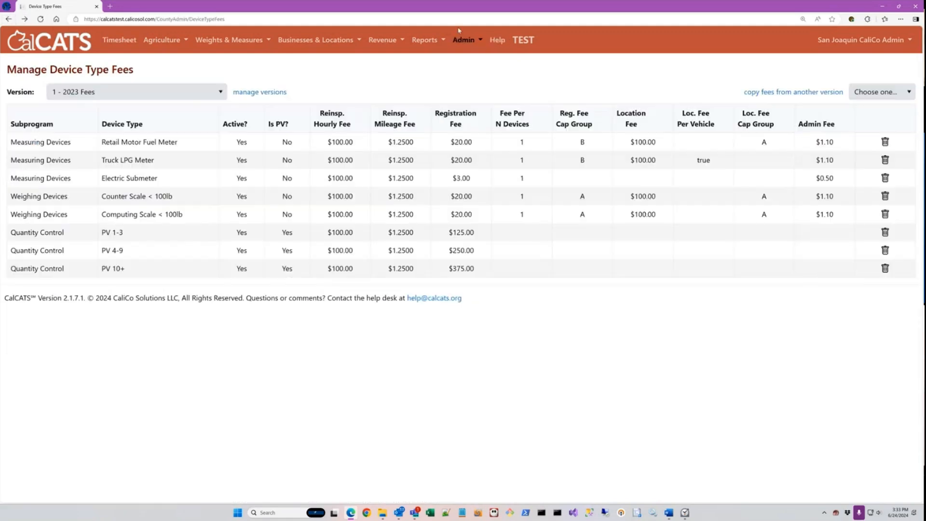
left_click(498, 42, "ctrl")
left_click(140, 8)
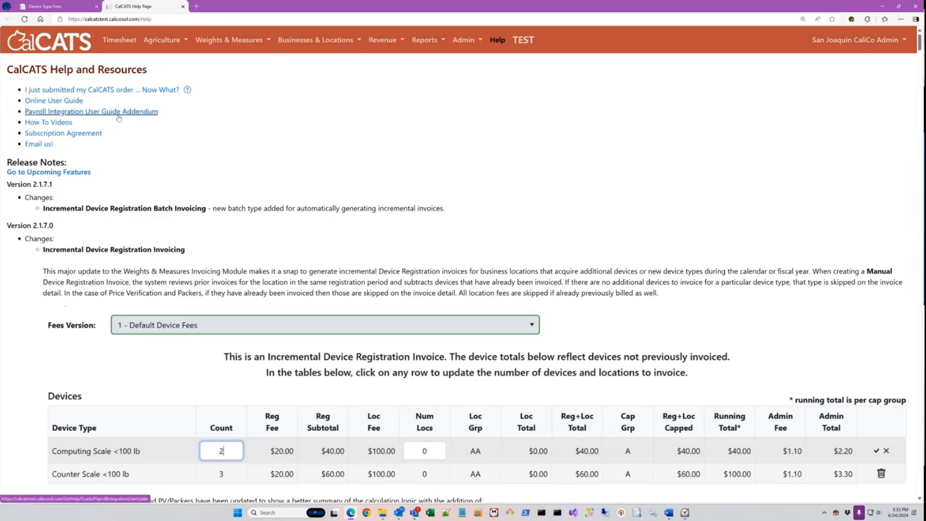
left_click(81, 100)
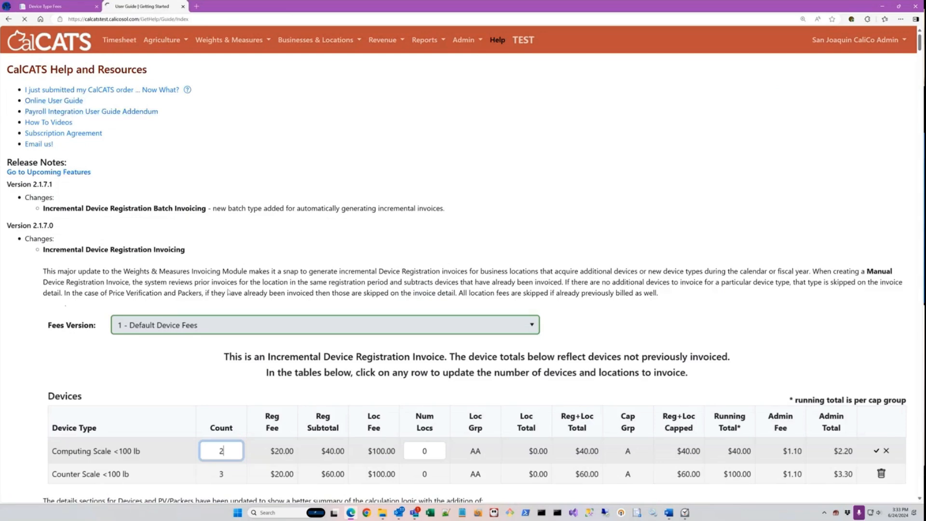
scroll(316, 361, "down", 3)
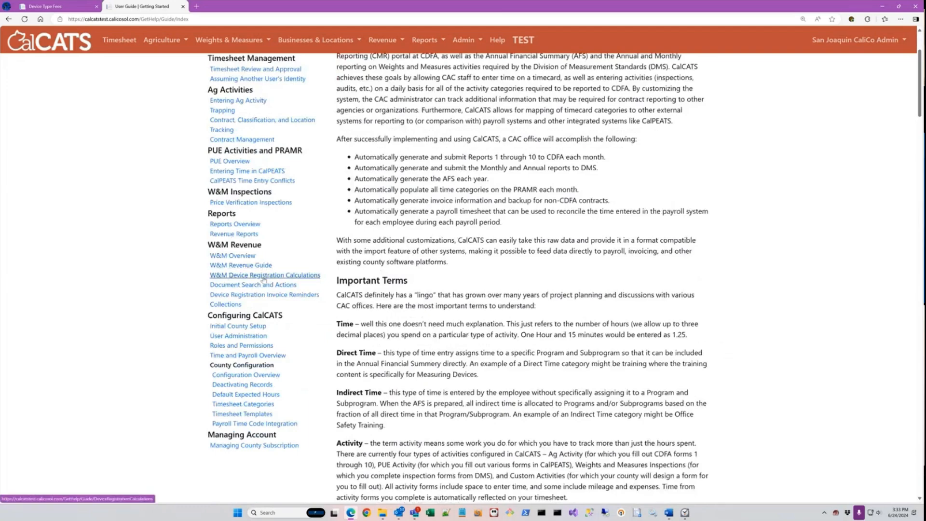
left_click(293, 276)
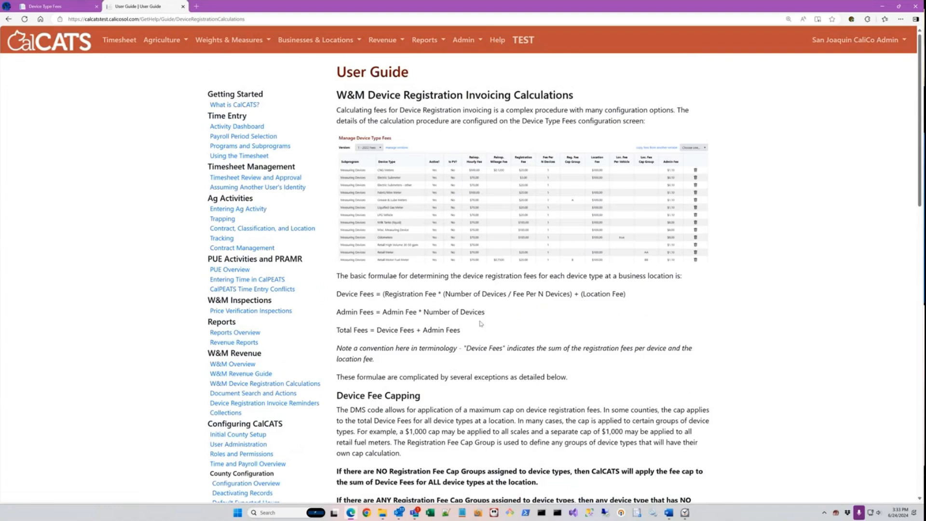
scroll(460, 306, "down", 3)
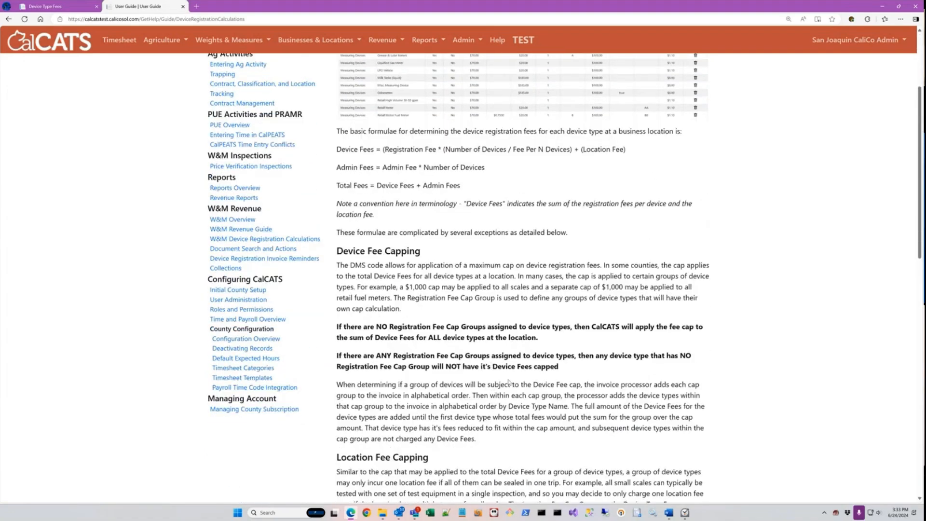
scroll(509, 381, "up", 2)
scroll(527, 285, "up", 1)
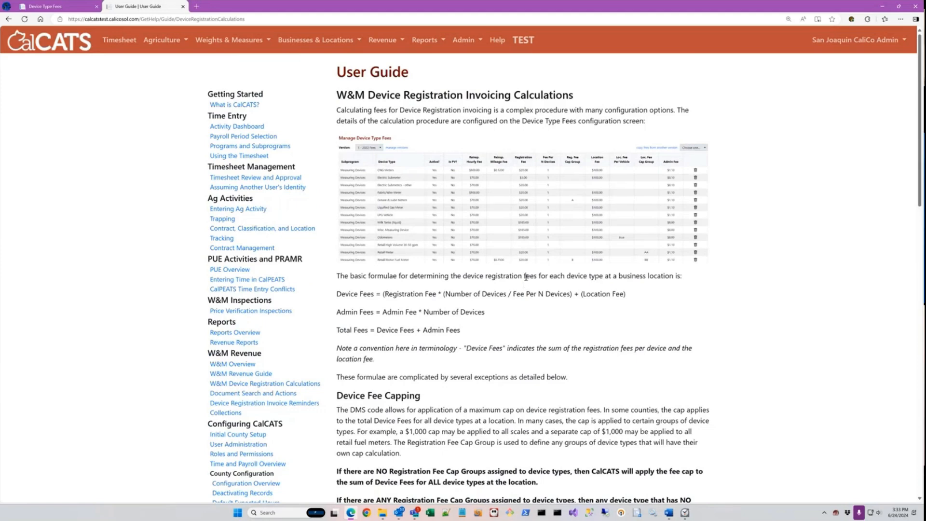
left_click(75, 9)
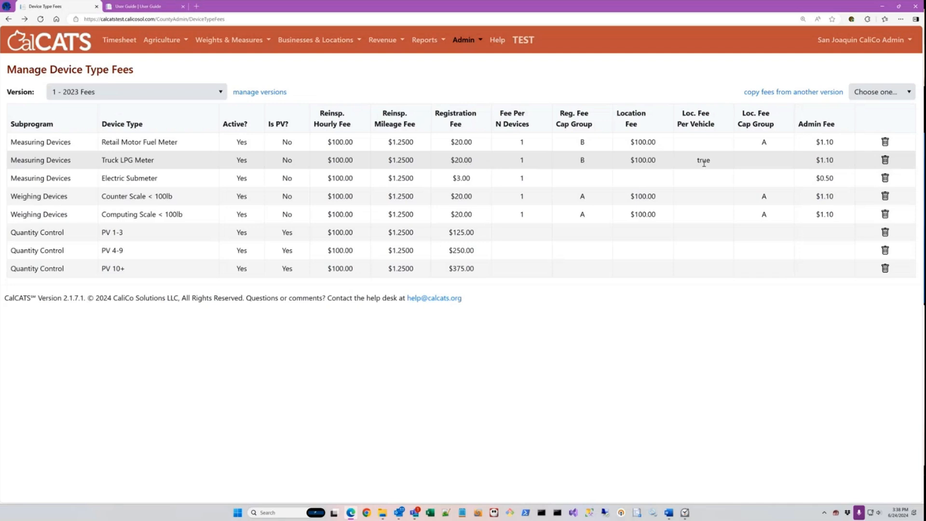
Load Safeway #0387 (Lodi, CA) in Location Device Types in a separate tab and compare its device types with the Device Type Fees.
left_click(306, 41)
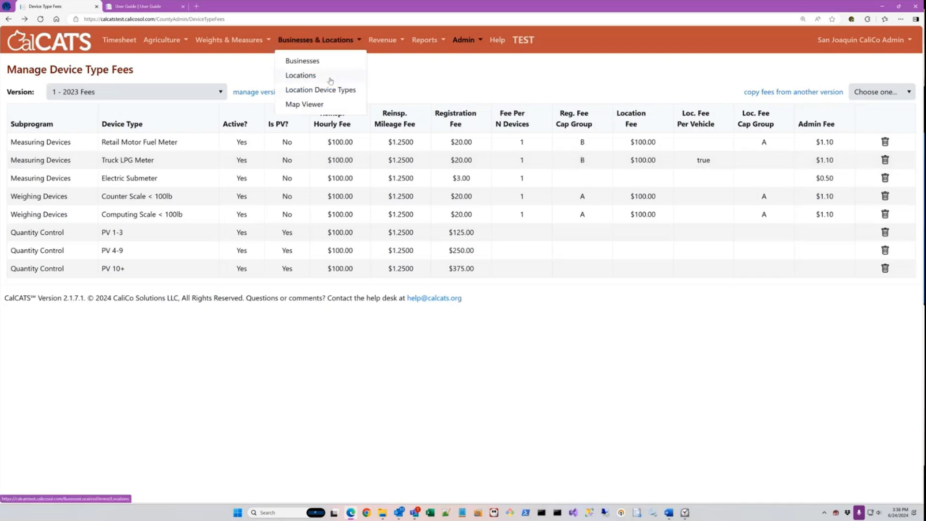
left_click(328, 90)
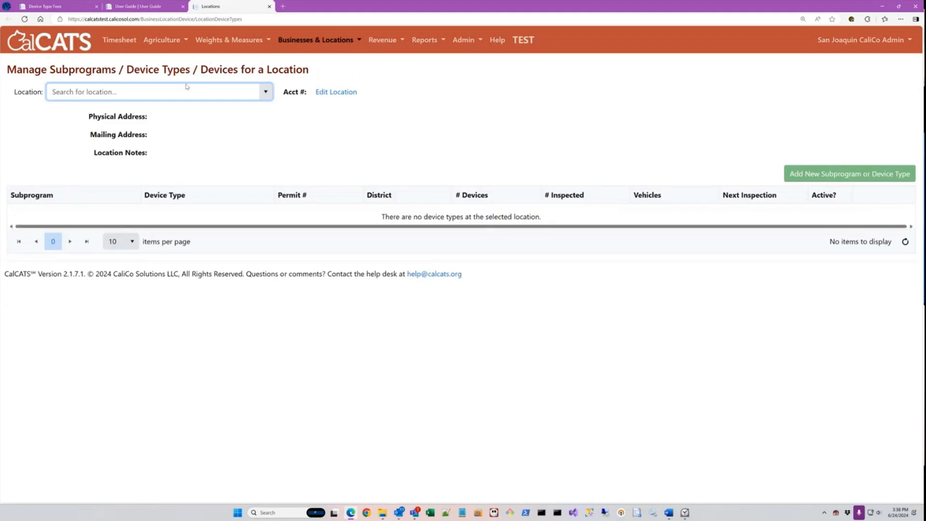
type("safe")
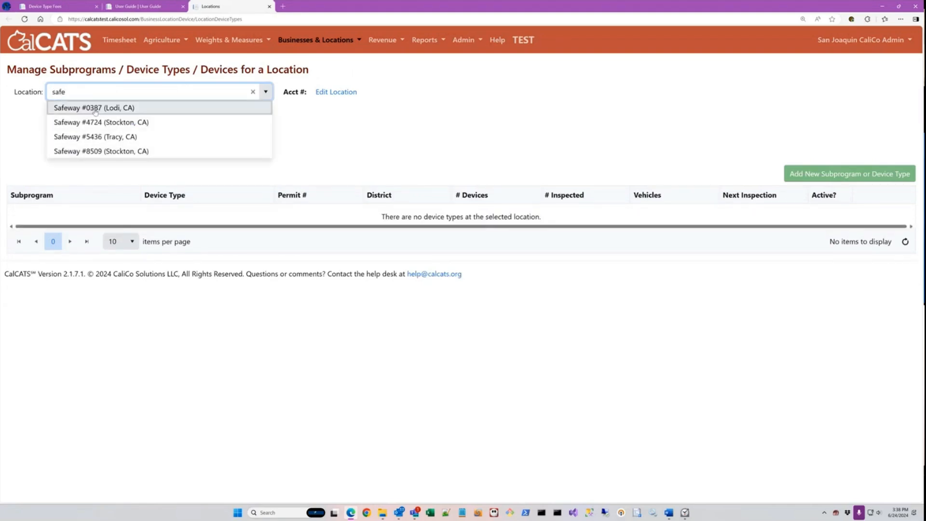
left_click(98, 109)
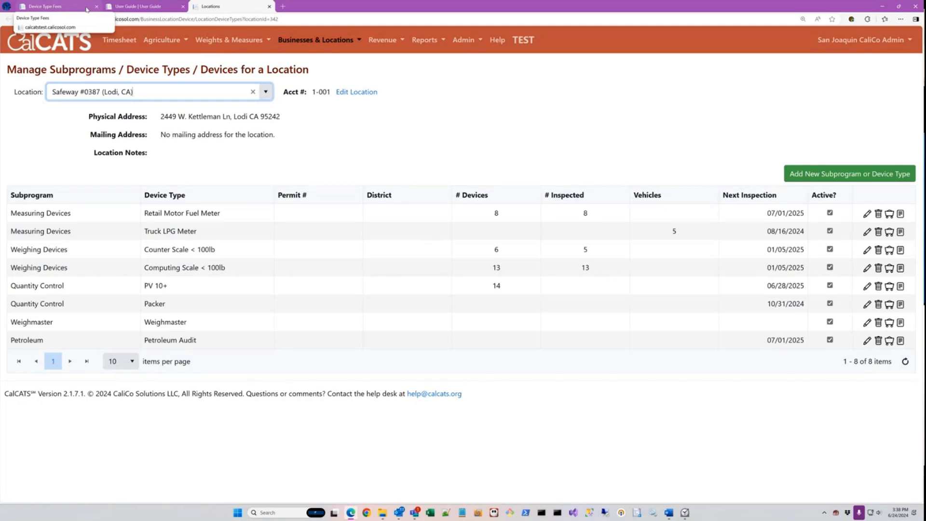
left_click(87, 9)
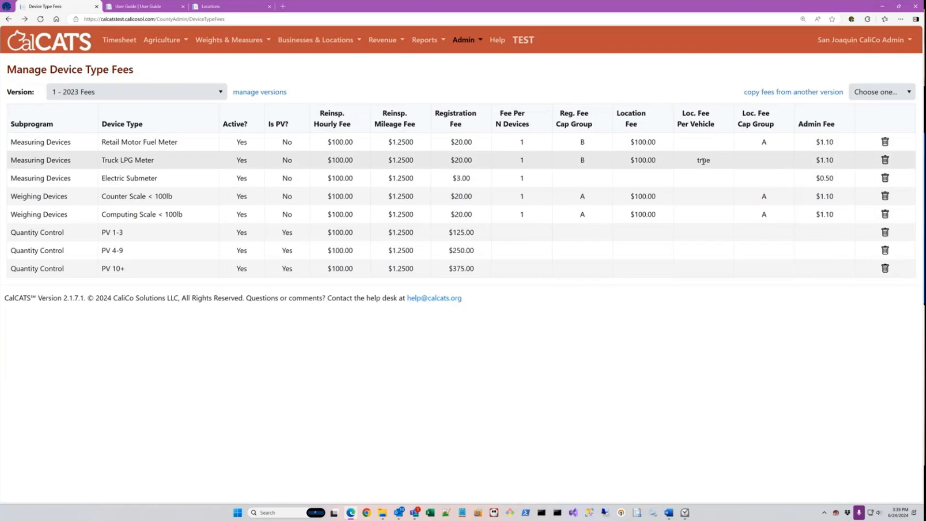
left_click(139, 7)
left_click(232, 8)
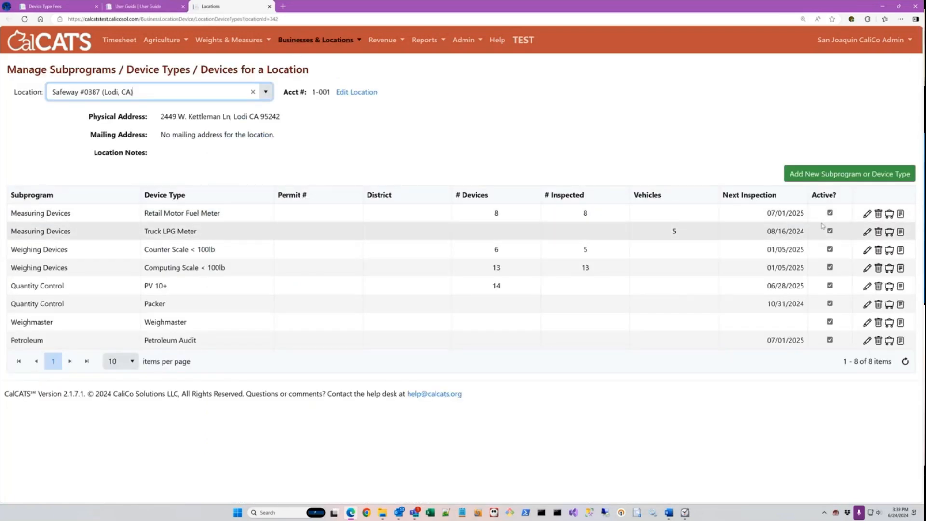
Set the number of devices for the location's Truck LPG Meter to 5 and save the details.
left_click(865, 232)
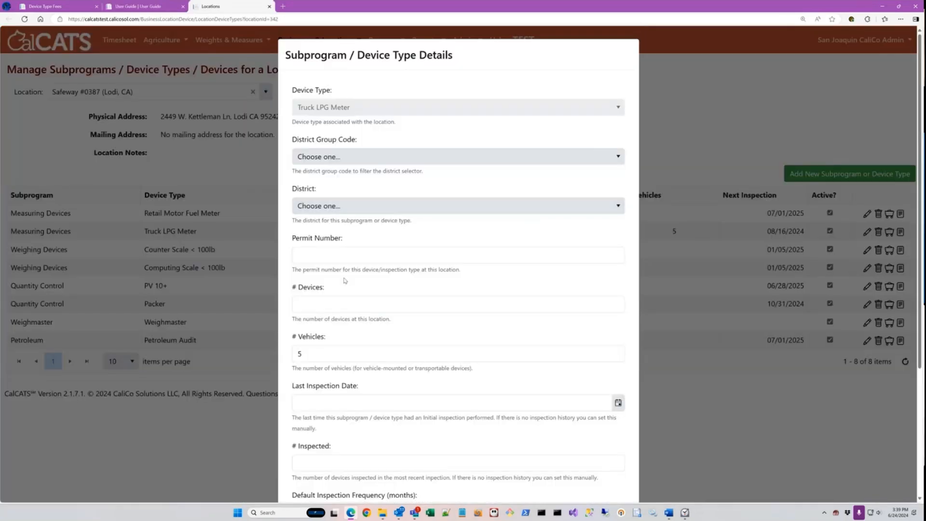
left_click(337, 304)
type("5")
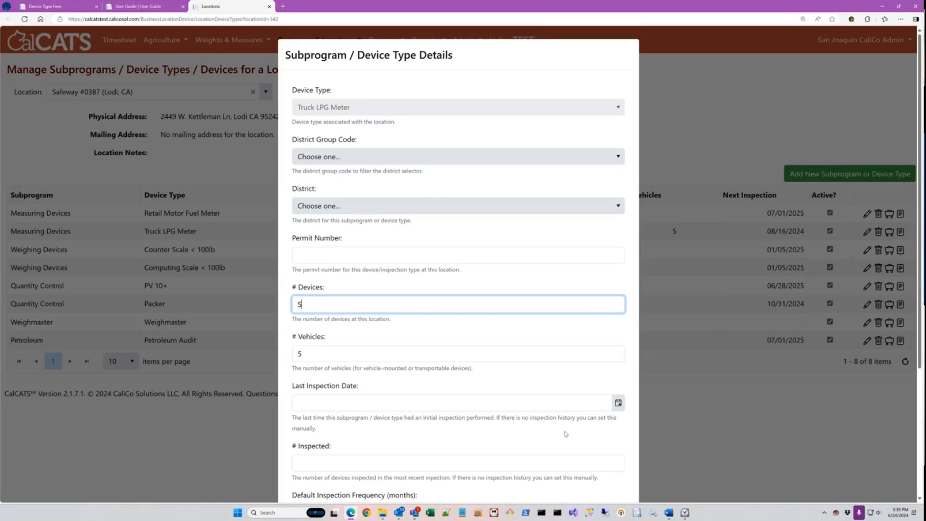
scroll(567, 391, "down", 3)
left_click(577, 466)
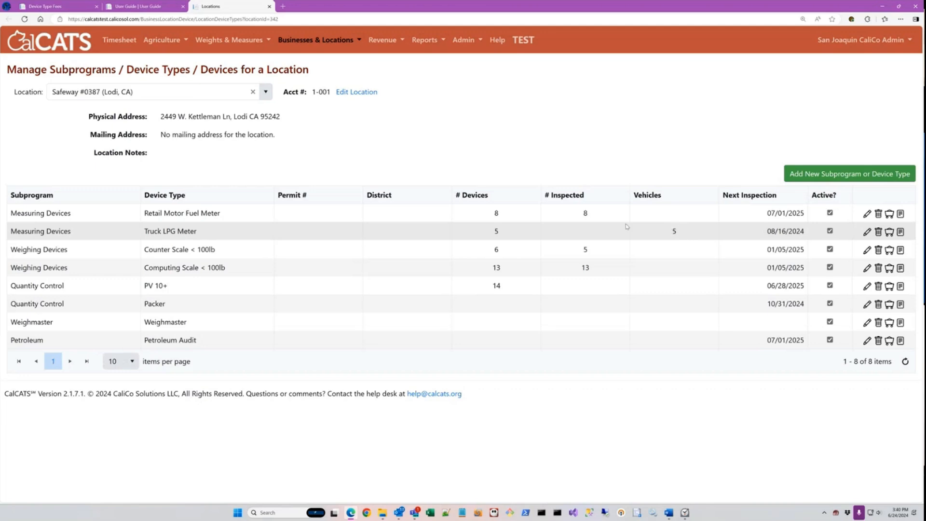
Review the Device Fee Capping and Location Fee Capping sections of the user guide and return to the device type fees.
left_click(68, 9)
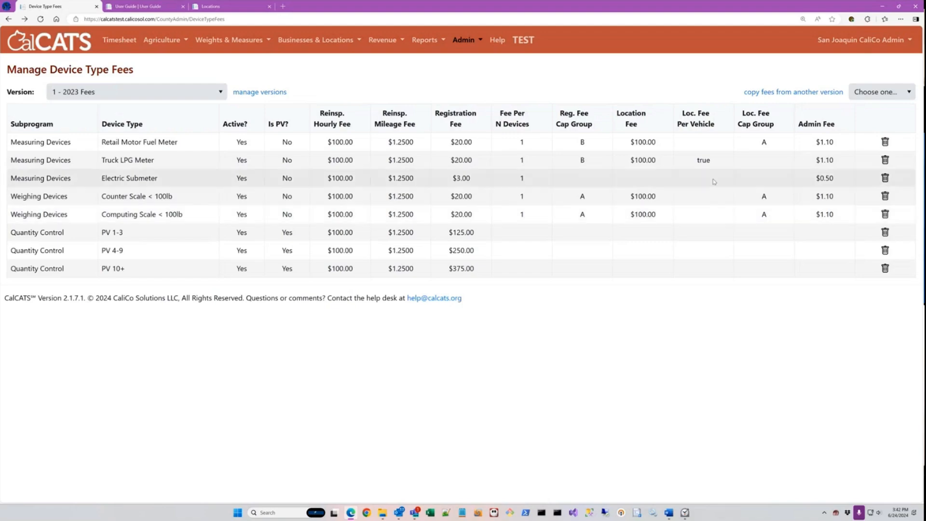
left_click(151, 9)
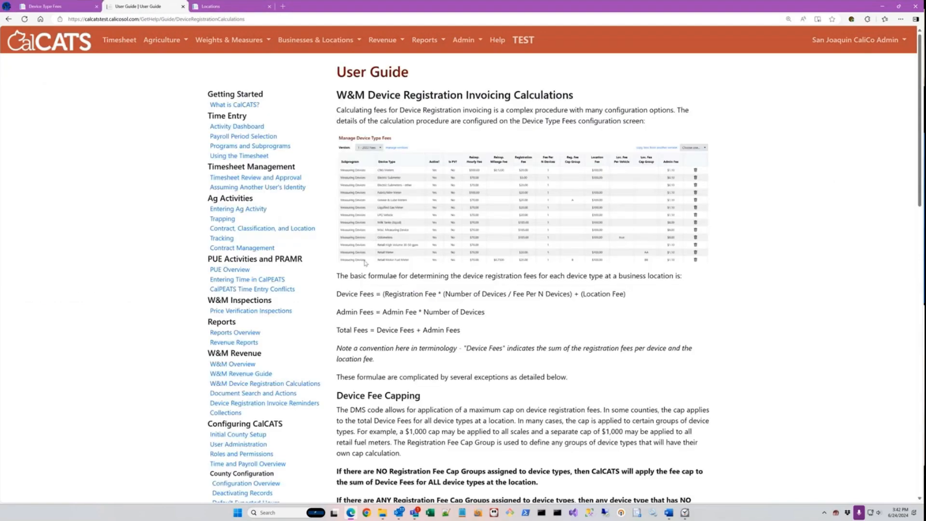
scroll(418, 301, "down", 2)
scroll(419, 301, "down", 7)
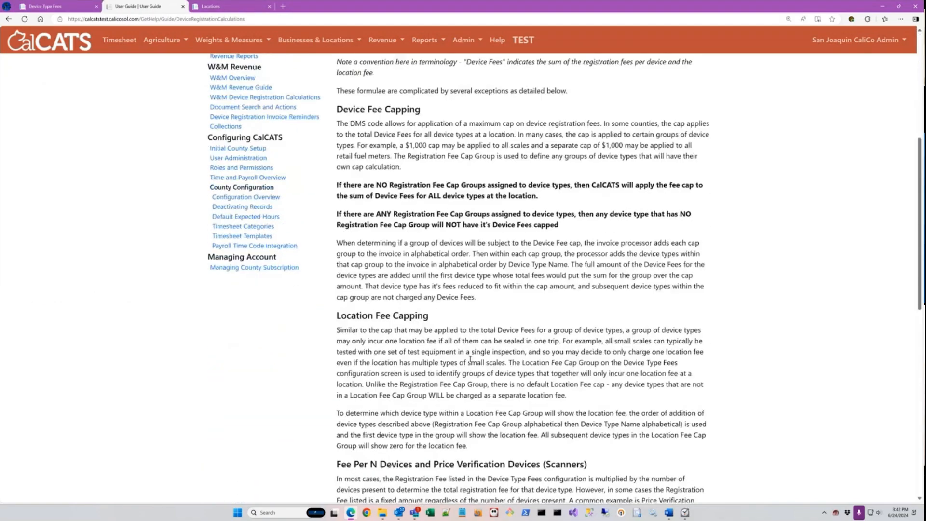
scroll(249, 114, "up", 8)
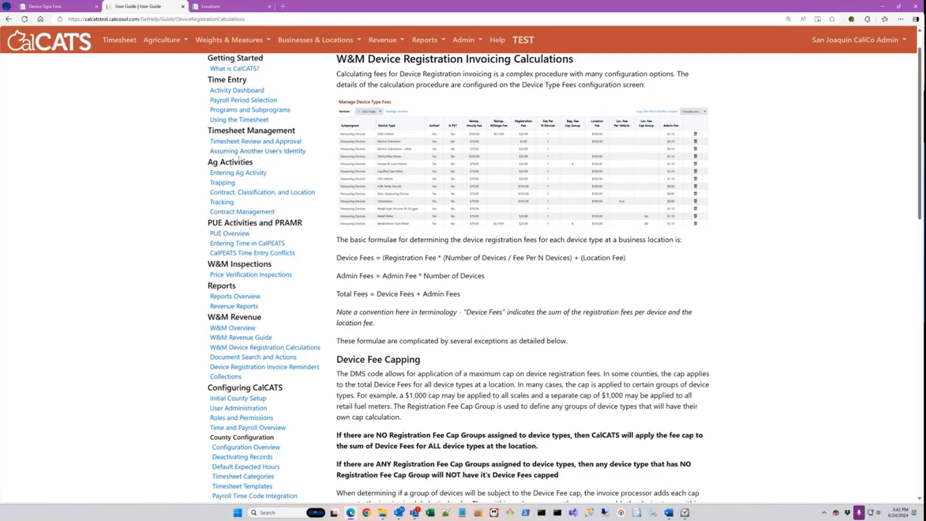
left_click(50, 6)
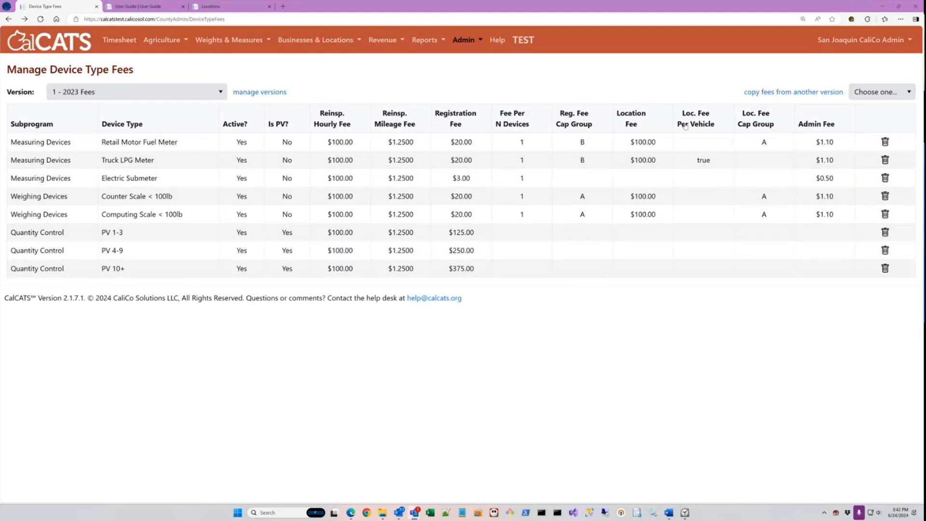
Set the registration fee cap group to BB for both the Truck LPG Meter and the Retail Motor Fuel Meter and save.
left_click(593, 141)
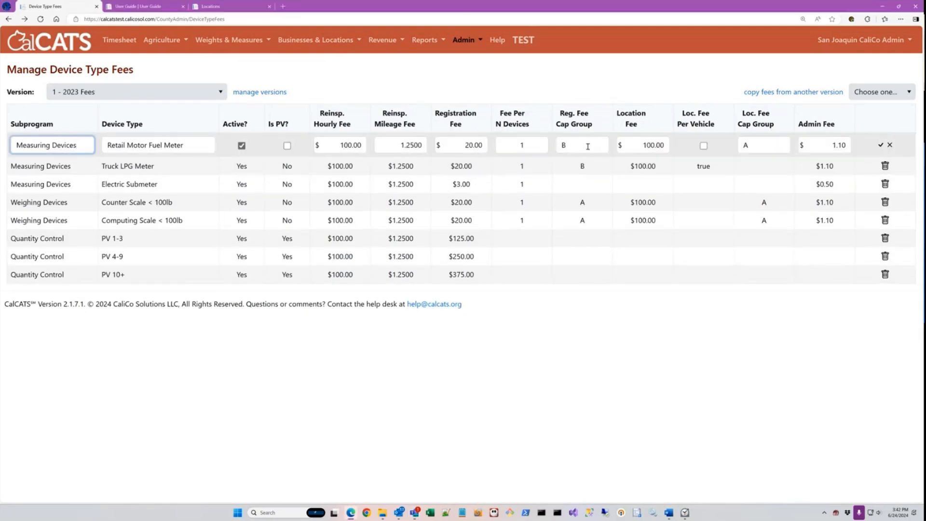
left_click(588, 146)
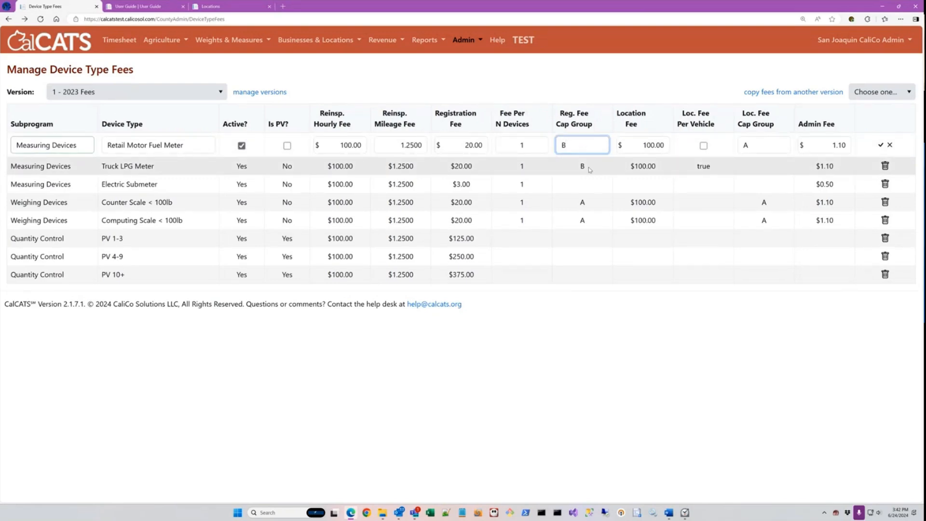
left_click(589, 168)
left_click(587, 167)
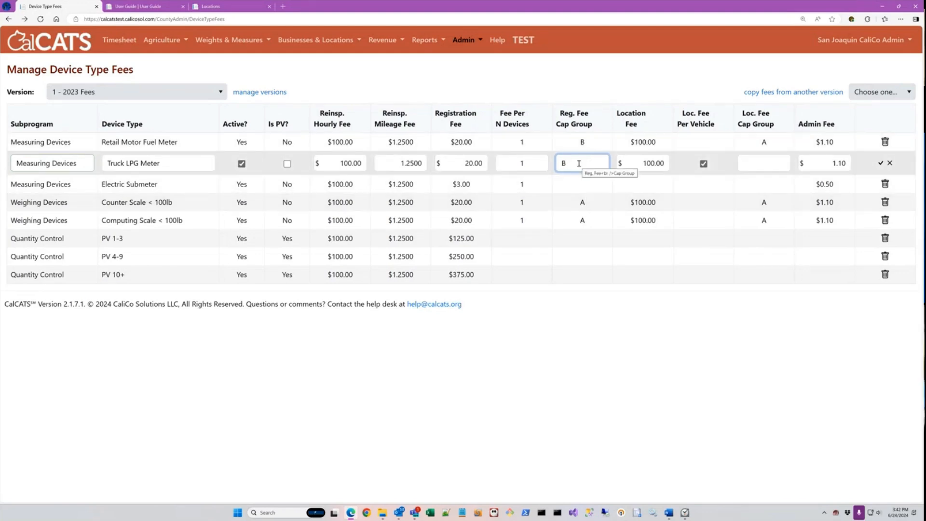
type("B")
left_click(593, 142)
type("B")
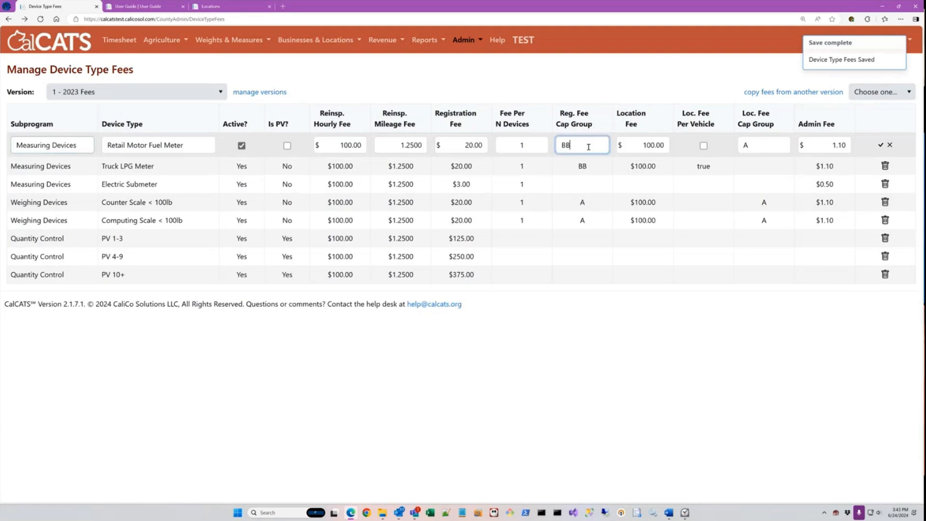
left_click(591, 90)
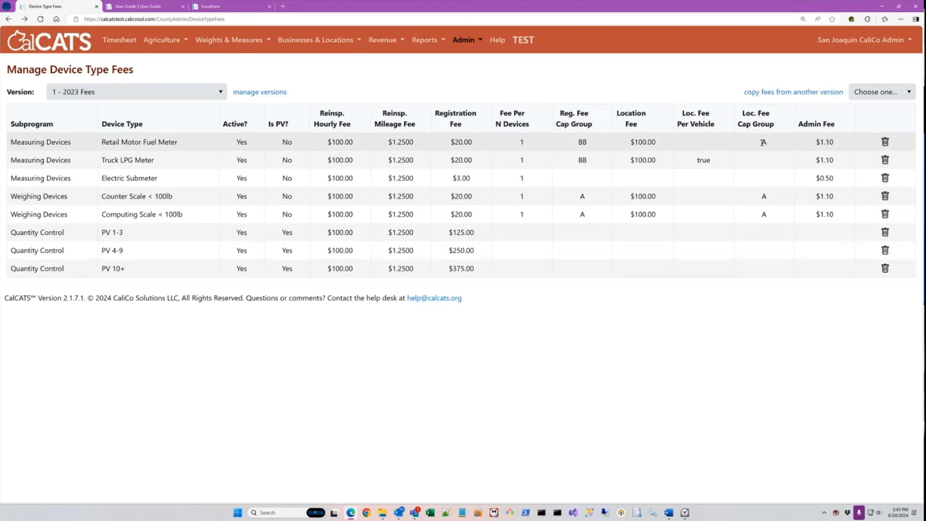
Restore the registration fee cap group to B for the Retail Motor Fuel Meter and the Truck LPG Meter and save.
left_click(586, 142)
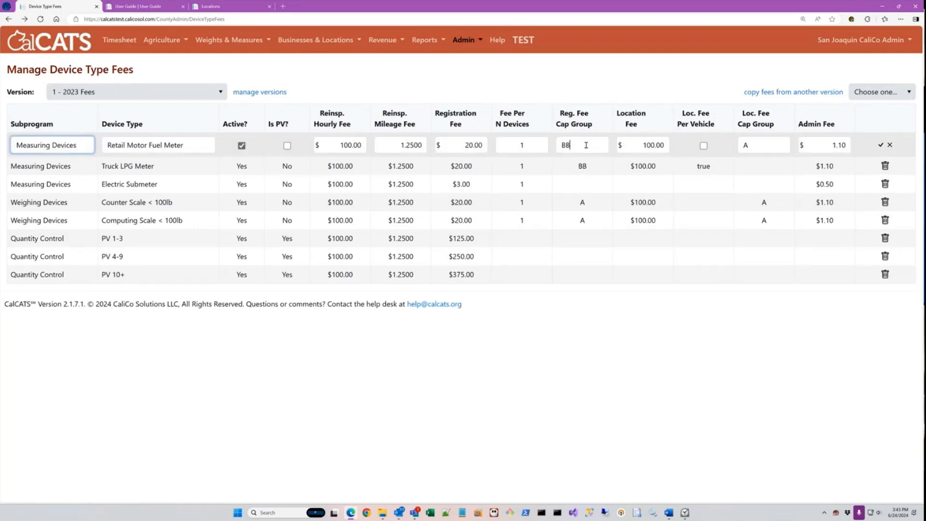
key("BackSpace")
left_click(591, 165)
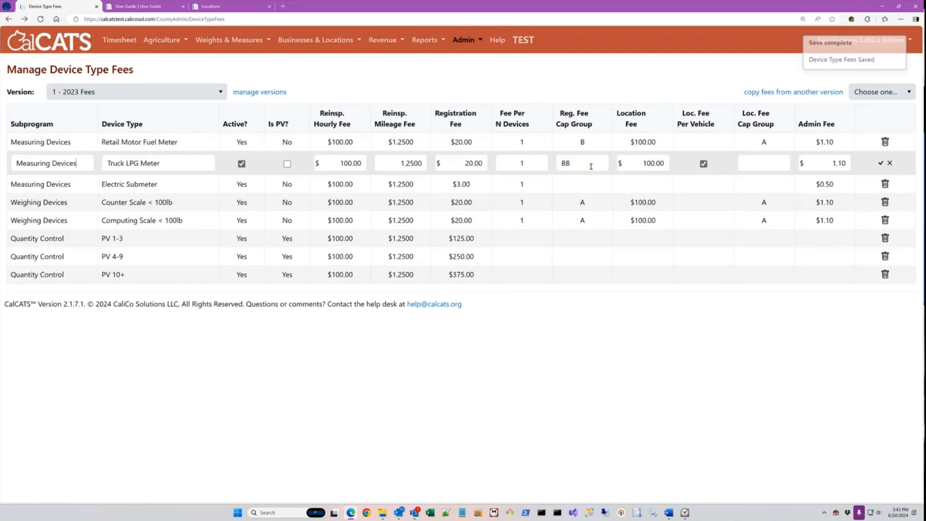
double_click(591, 165)
key("BackSpace")
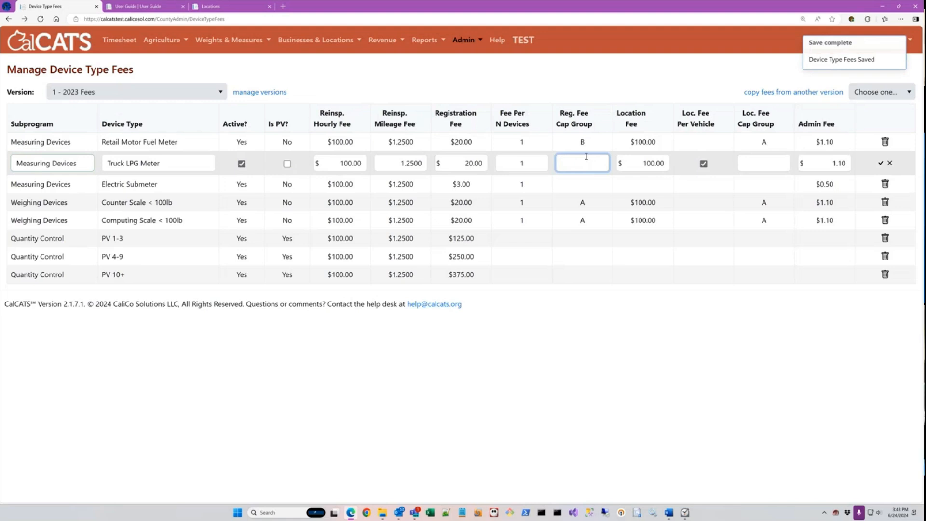
type("B")
key("Return")
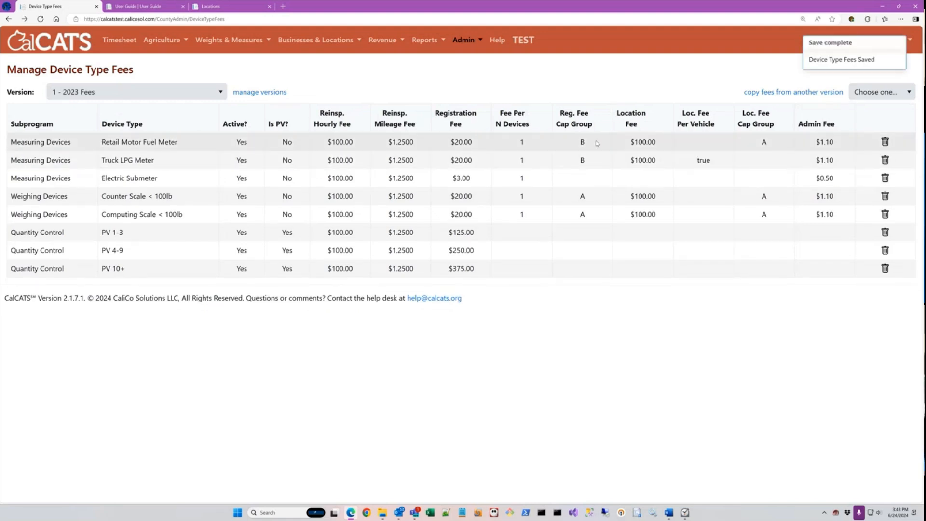